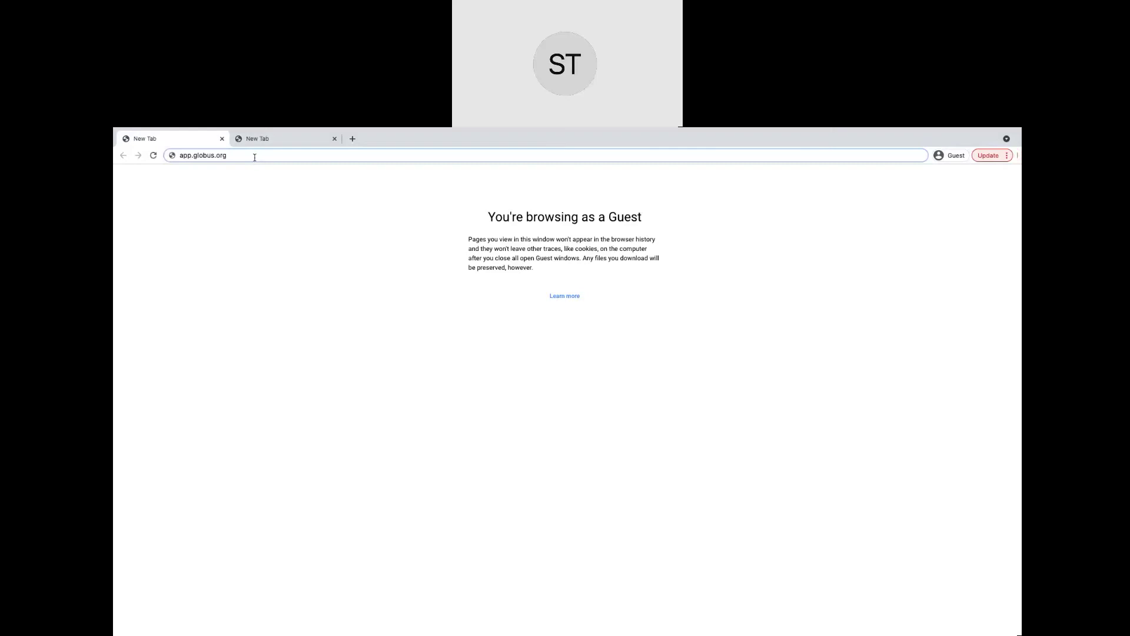
Load app.globus.org and choose Georgia State University as the login organization.
{"action": "triple_click", "coordinate": [254, 156]}
{"action": "key", "text": "Return"}
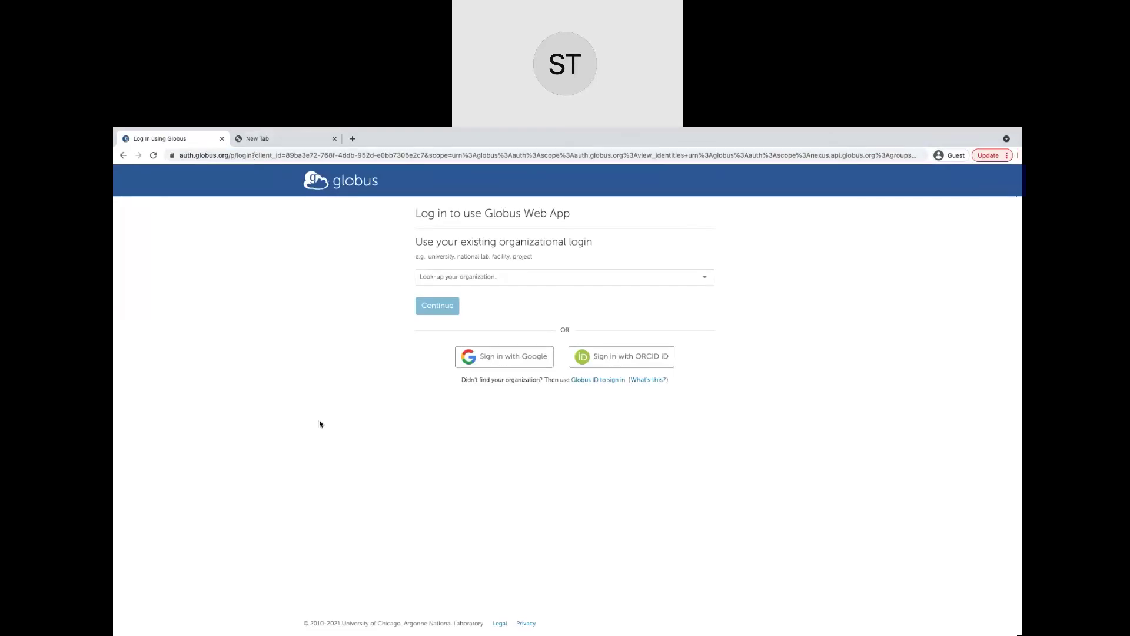
{"action": "left_click", "coordinate": [557, 284]}
{"action": "type", "text": "georgia"}
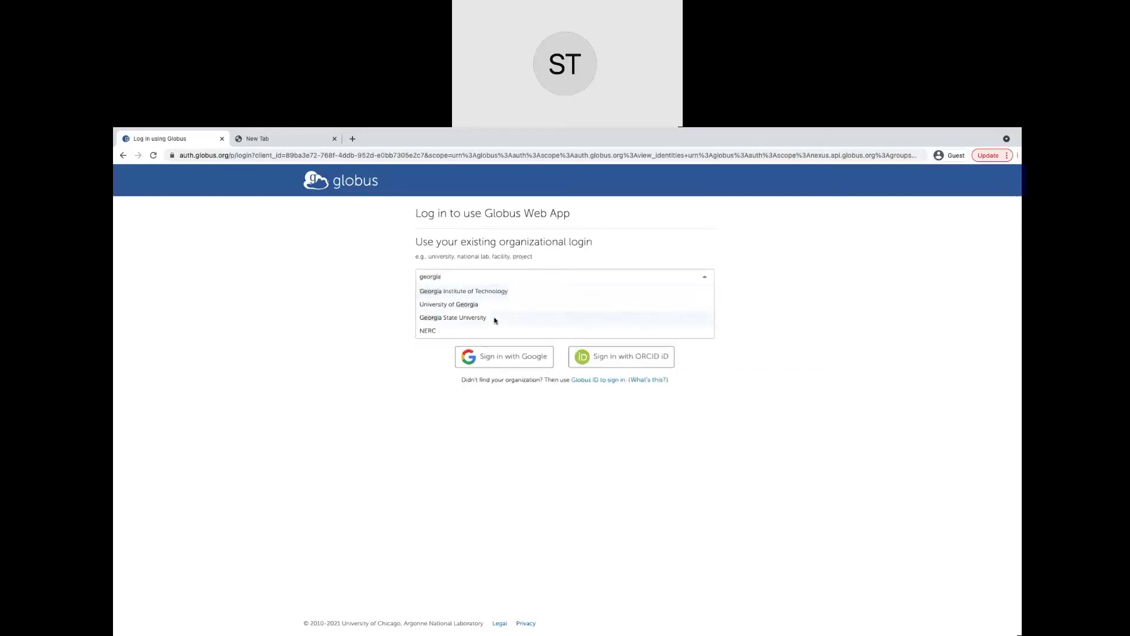
{"action": "left_click", "coordinate": [484, 317]}
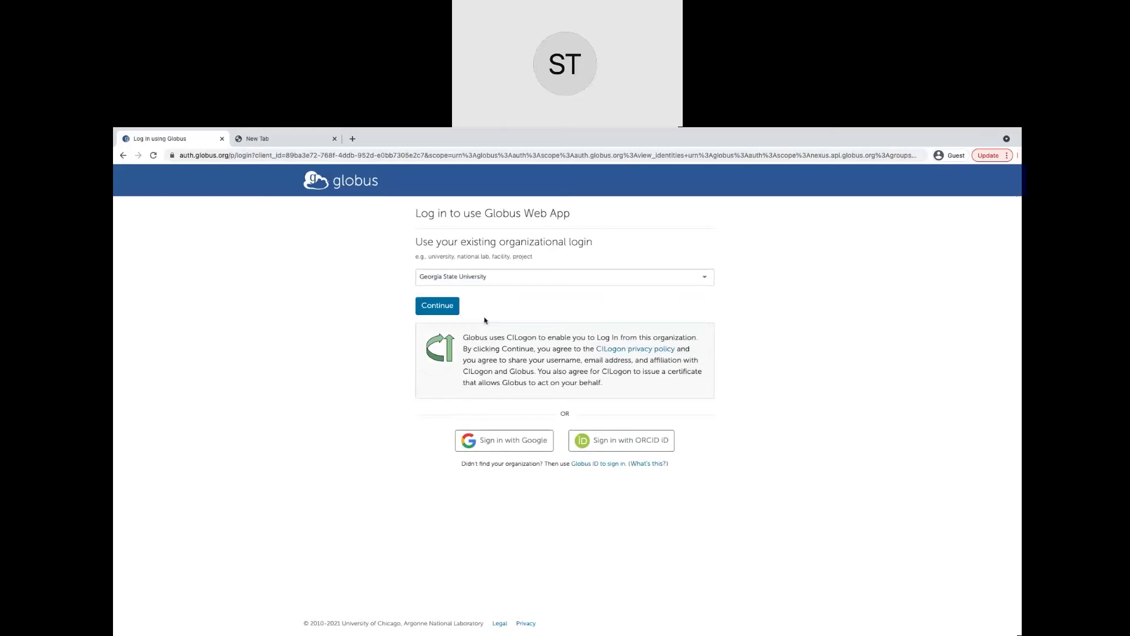
{"action": "left_click", "coordinate": [435, 312]}
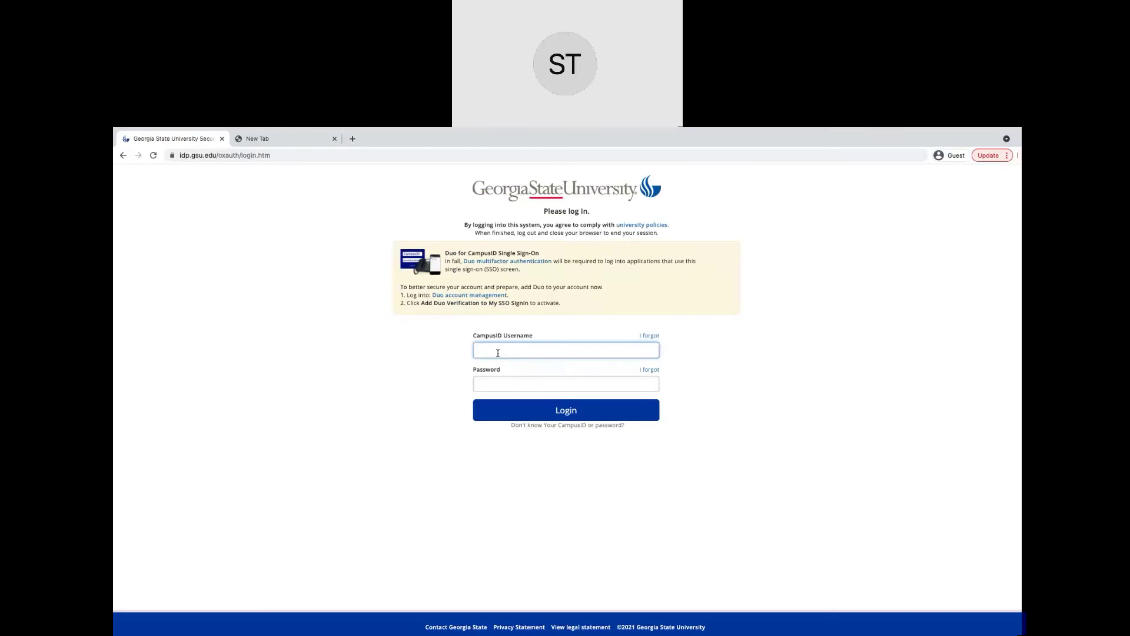
Sign in with the CampusID username and password on the Georgia State SSO form.
{"action": "type", "text": "stimsina"}
{"action": "left_click", "coordinate": [496, 385]}
{"action": "type", "text": "••••••"}
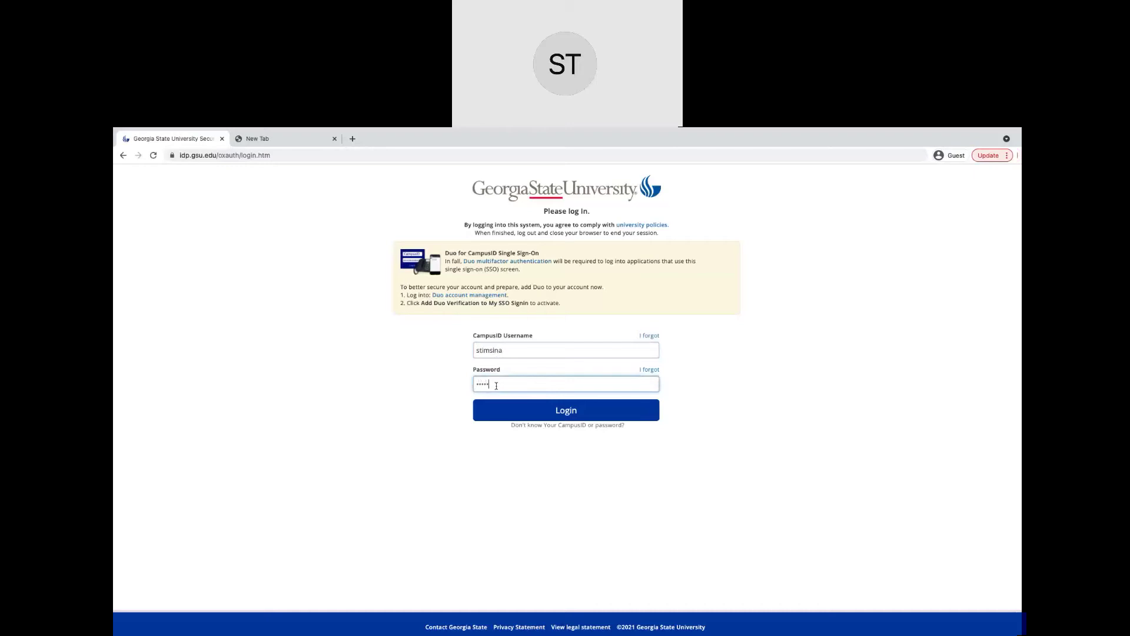
{"action": "type", "text": "•••"}
{"action": "key", "text": "Return"}
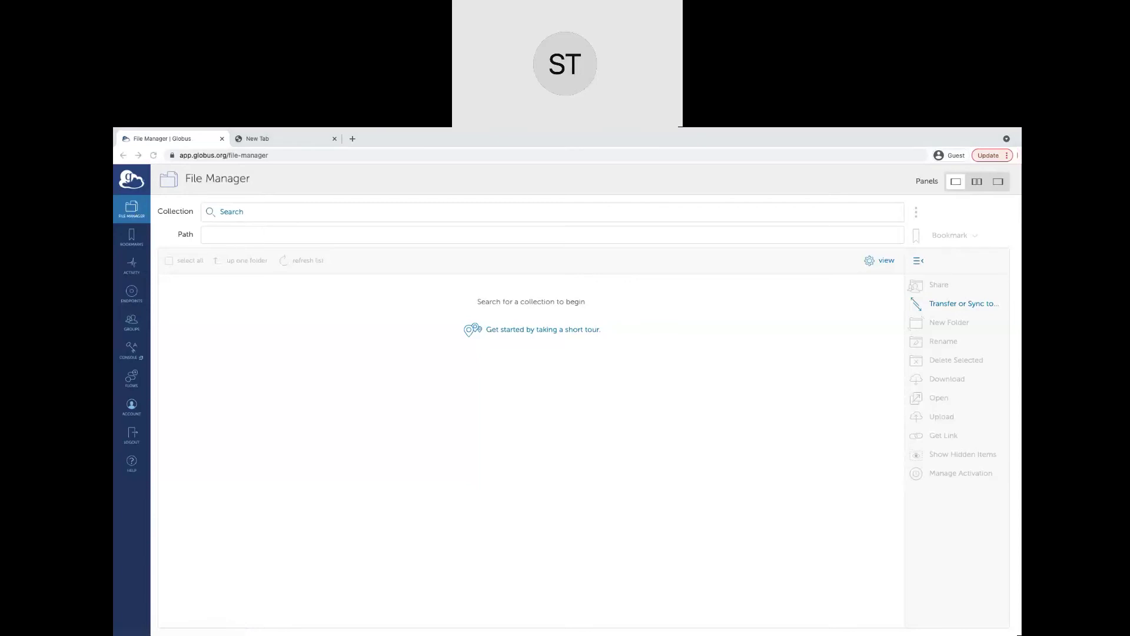
Search for ARCTIC-IRODS-WORK and open the user's folder listing README.txt and test.
{"action": "left_click", "coordinate": [224, 210]}
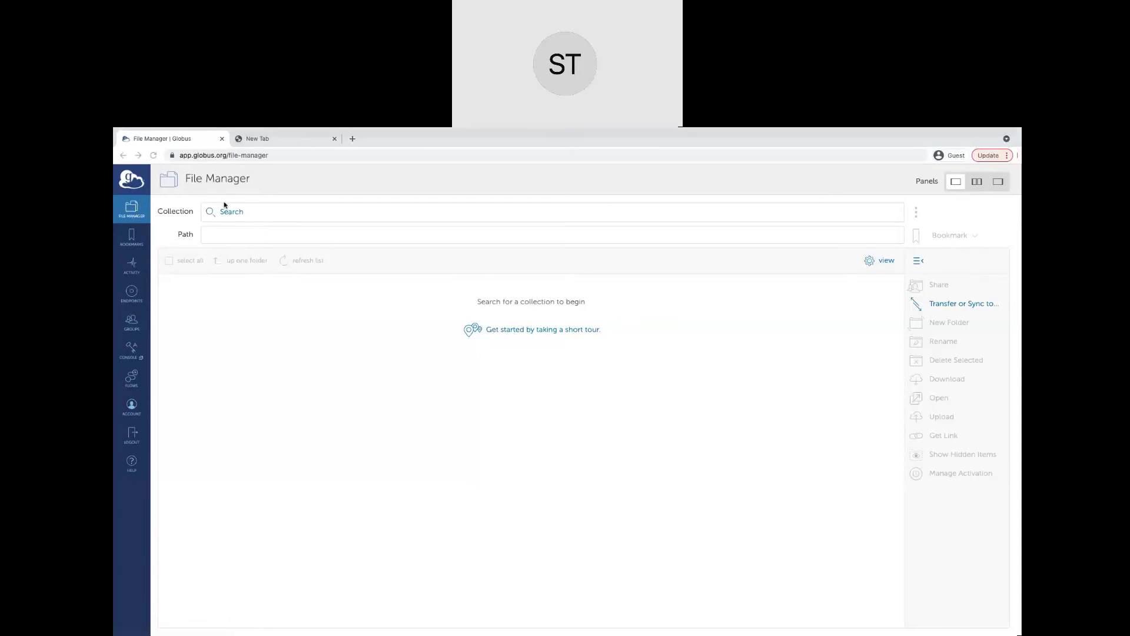
{"action": "type", "text": "ARCTIC-IRODS-WORK"}
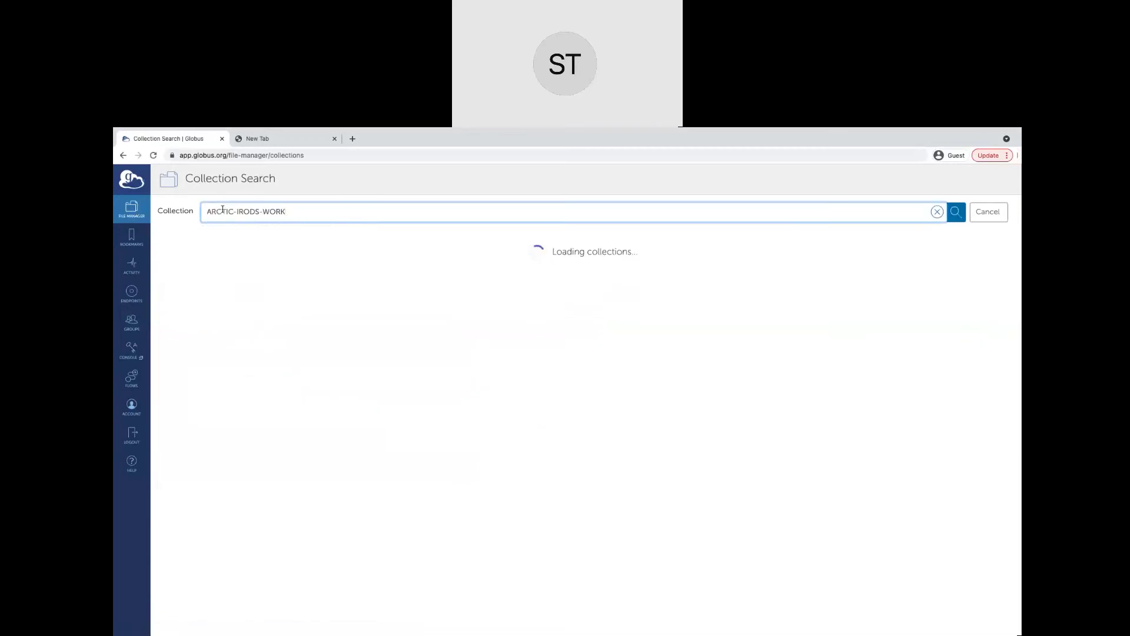
{"action": "triple_click", "coordinate": [272, 211]}
{"action": "left_click", "coordinate": [297, 212]}
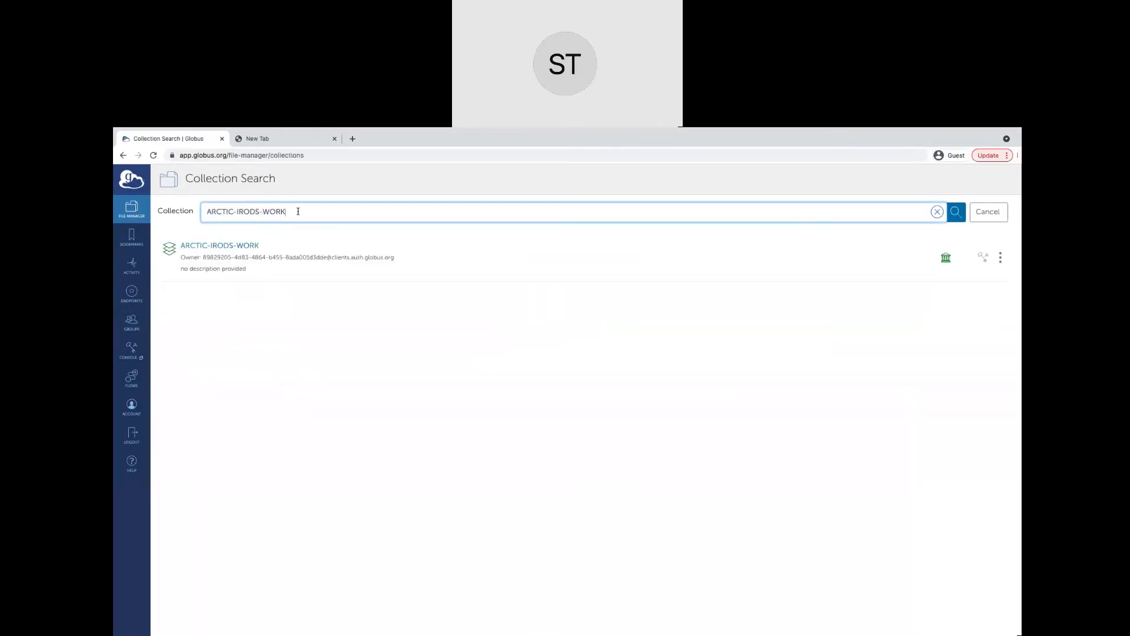
{"action": "left_click", "coordinate": [215, 248]}
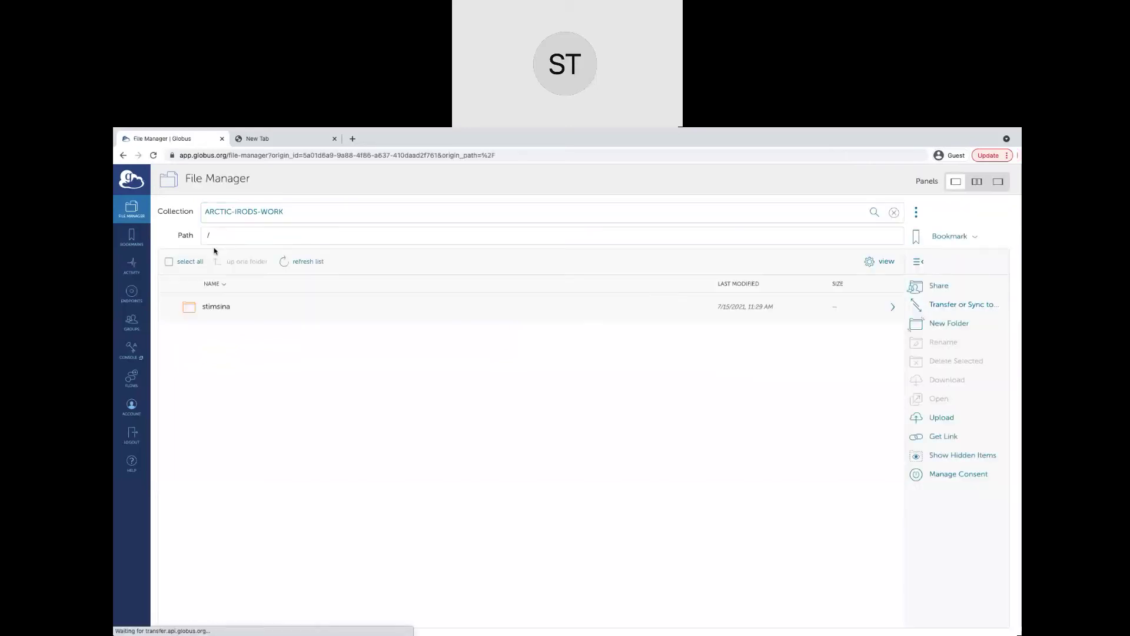
{"action": "double_click", "coordinate": [212, 306]}
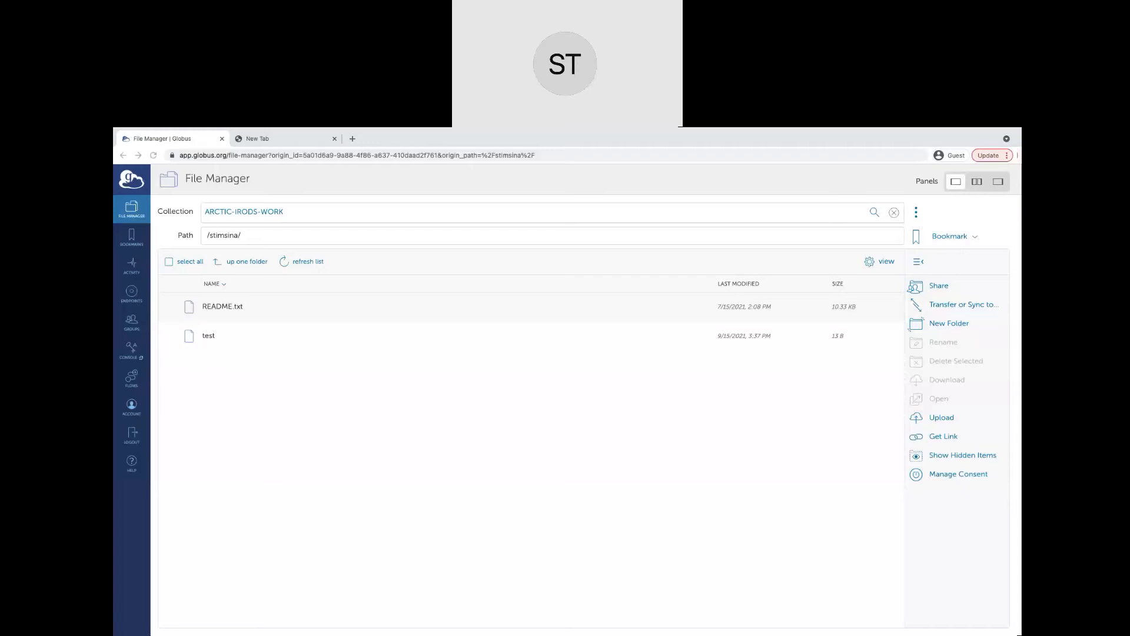
Search for and browse the ARCTIC-IRODS-PROJECT collection.
{"action": "left_click", "coordinate": [299, 213]}
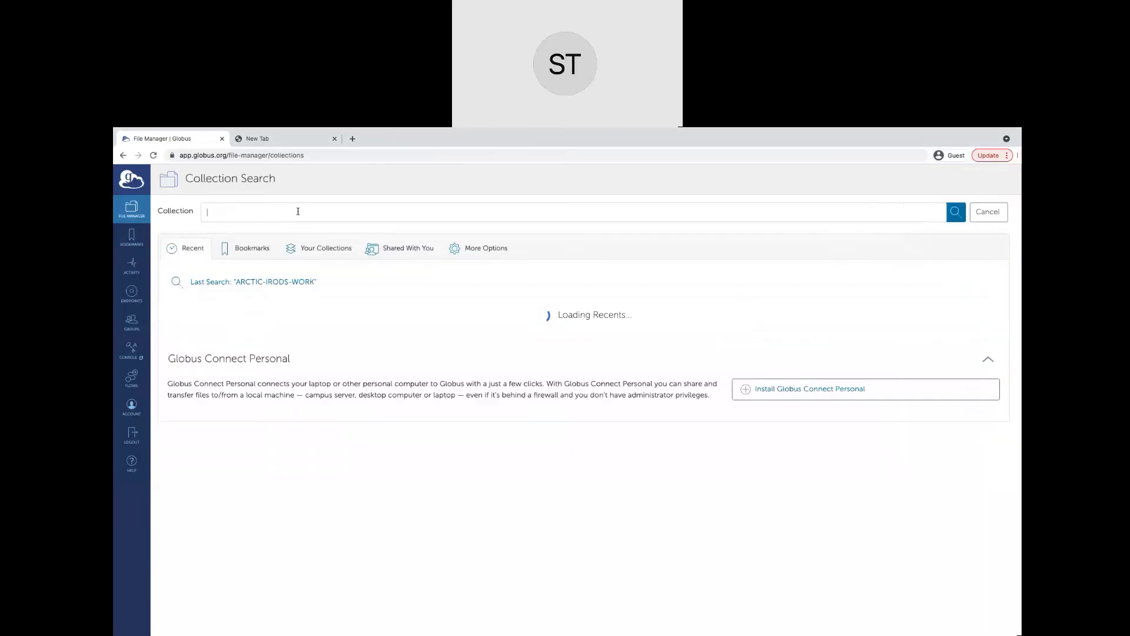
{"action": "type", "text": "ARCTIC-IRODS-PROJECT"}
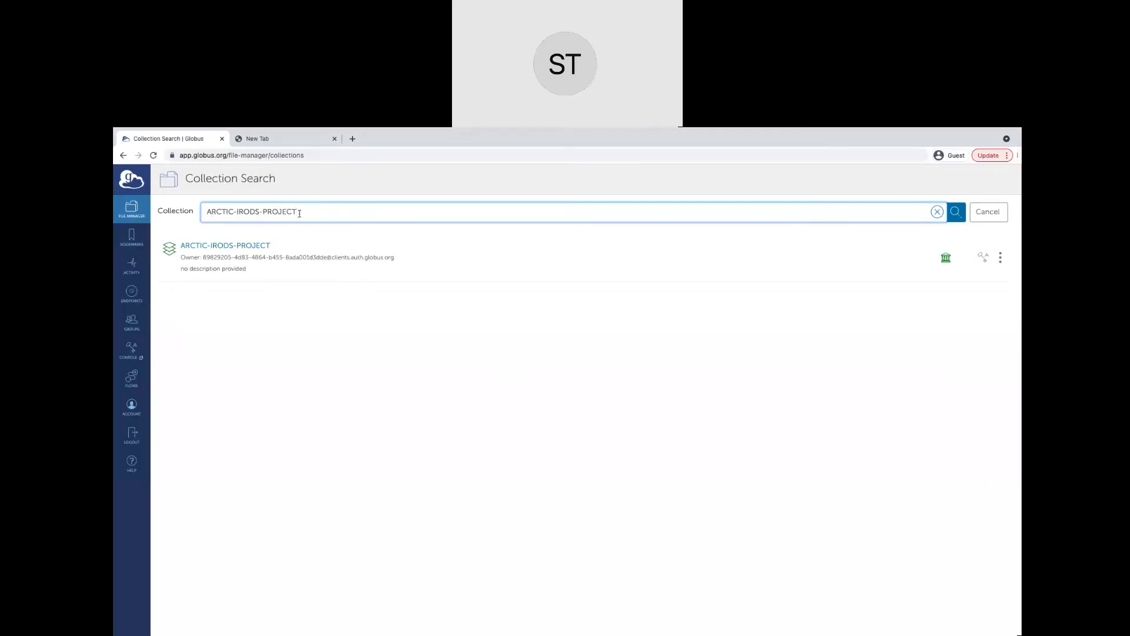
{"action": "left_click", "coordinate": [218, 246]}
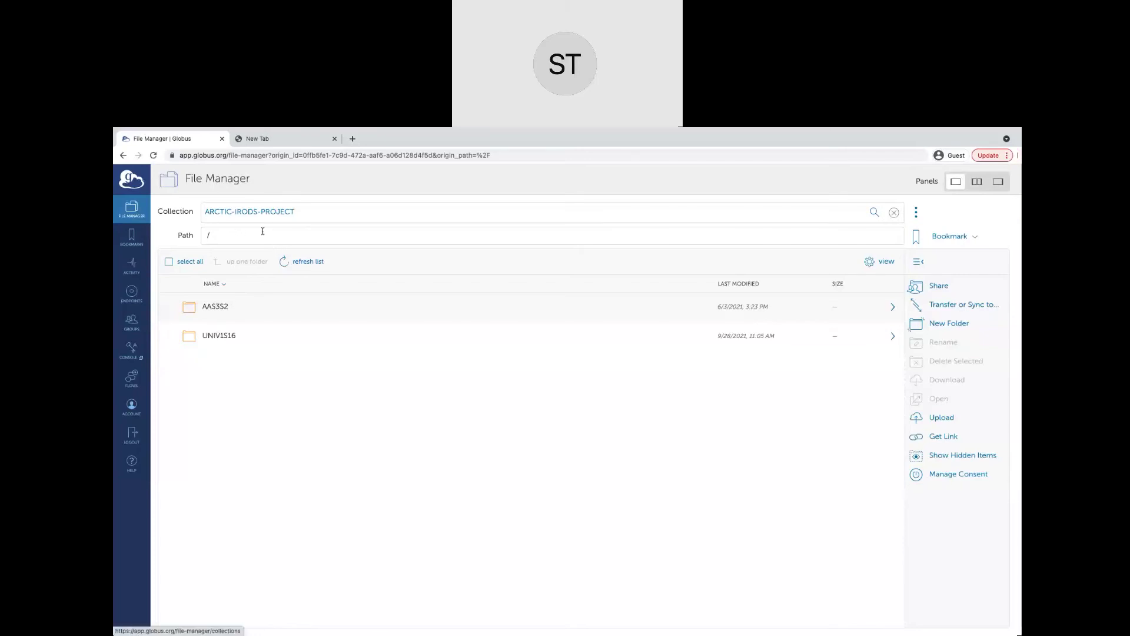
Reopen ARCTIC-IRODS-WORK from the Recent collections, then switch to the second browser tab.
{"action": "left_click", "coordinate": [248, 216]}
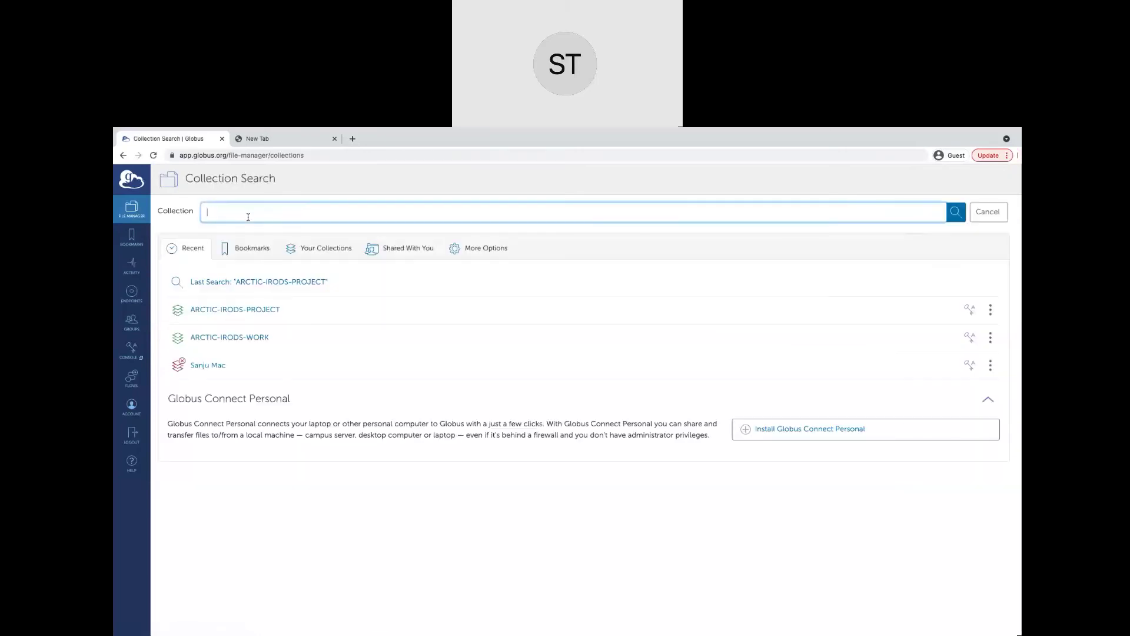
{"action": "left_click", "coordinate": [216, 338]}
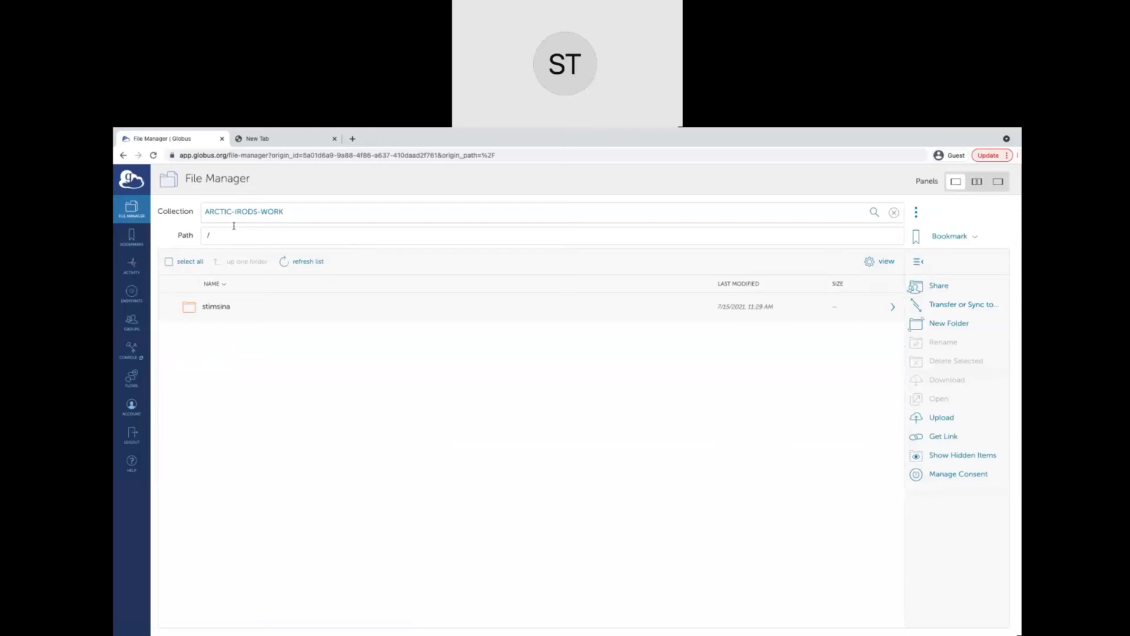
{"action": "left_click", "coordinate": [281, 139]}
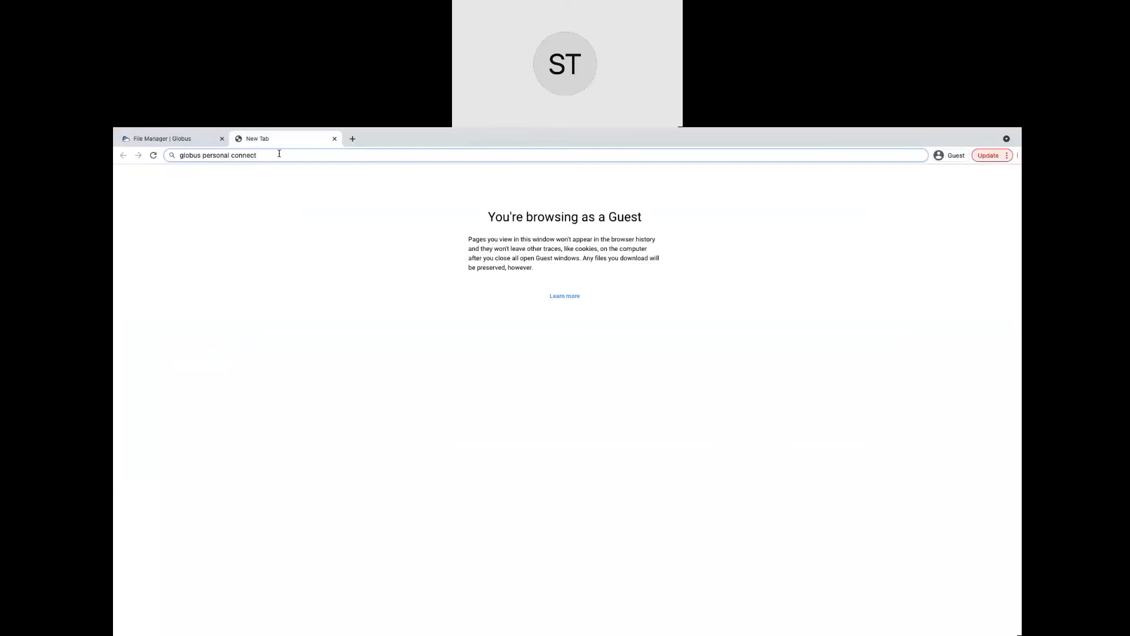
Search the web for 'globus personal connect' and open the Globus Connect Personal page.
{"action": "key", "text": "Return"}
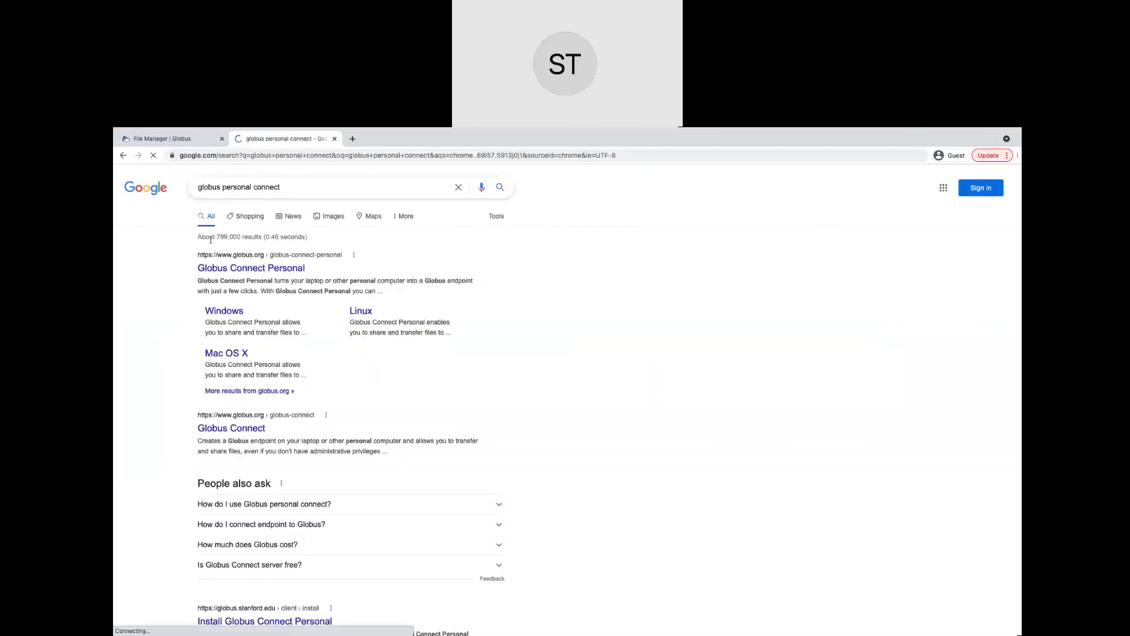
{"action": "left_click", "coordinate": [228, 270]}
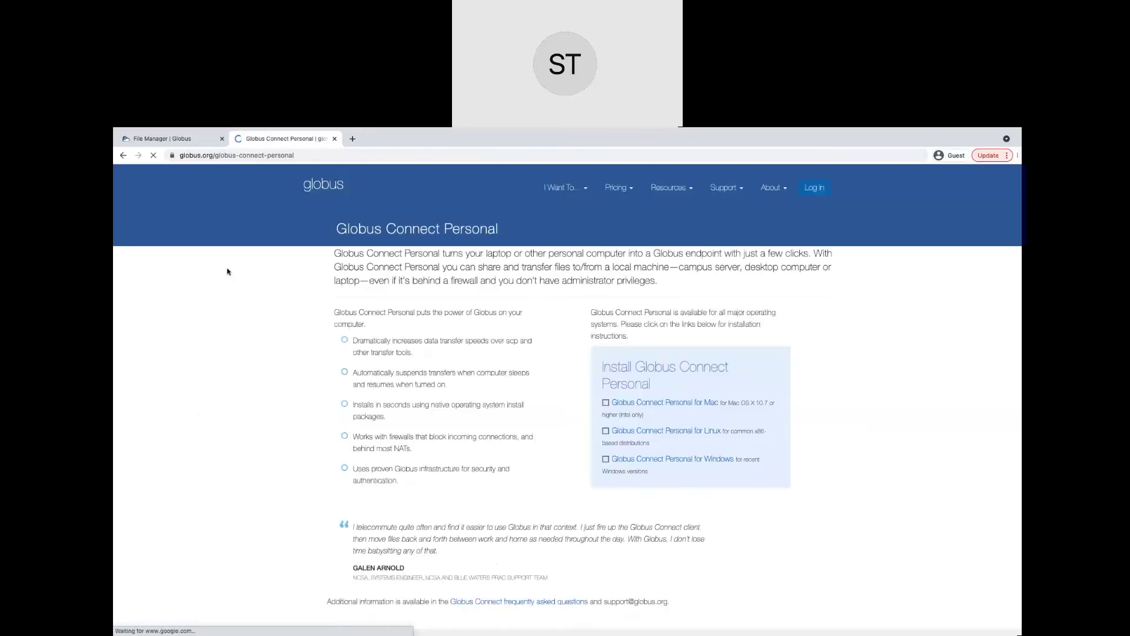
{"action": "scroll", "coordinate": [617, 481], "scroll_direction": "down", "scroll_amount": 2}
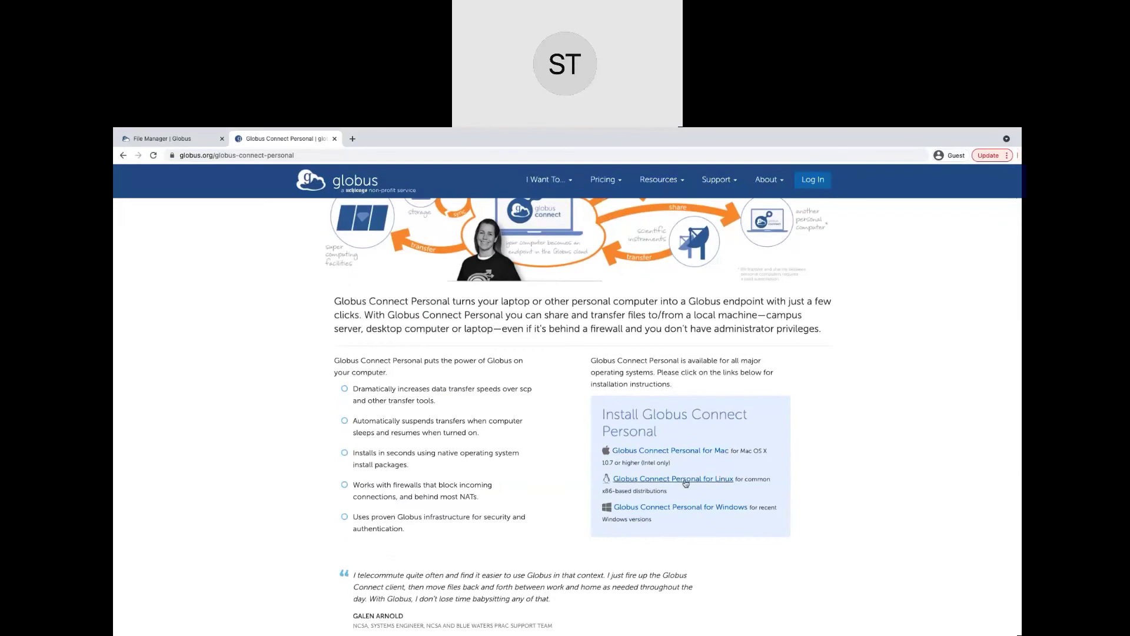
{"action": "scroll", "coordinate": [814, 442], "scroll_direction": "down", "scroll_amount": 1}
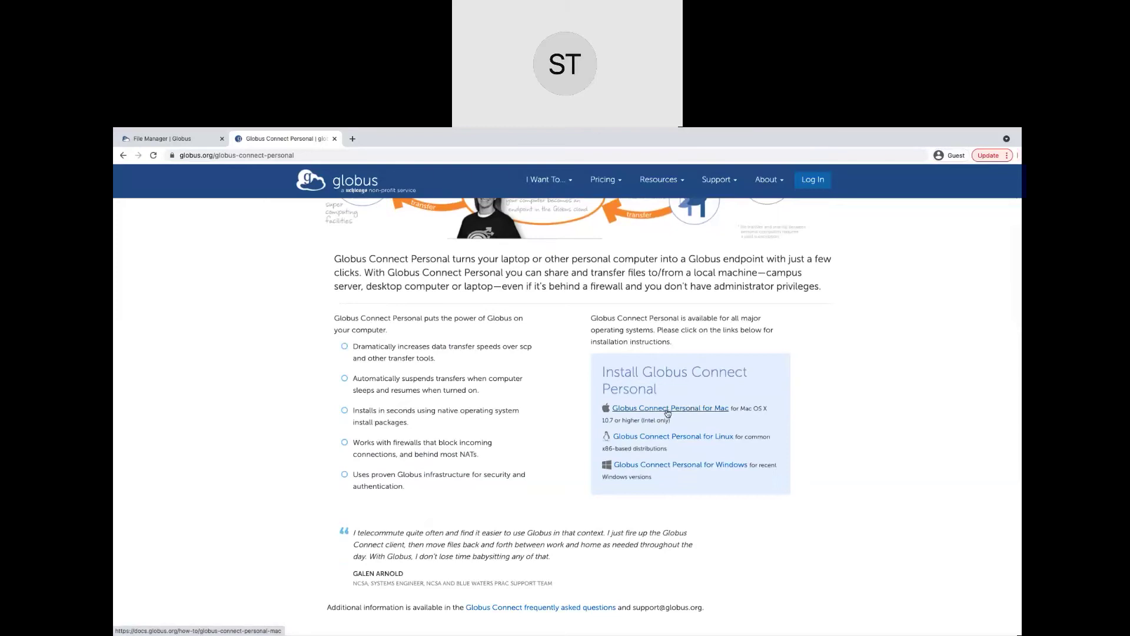
Open the Globus Connect Personal for Mac OS X install guide and read through it.
{"action": "left_click", "coordinate": [668, 409]}
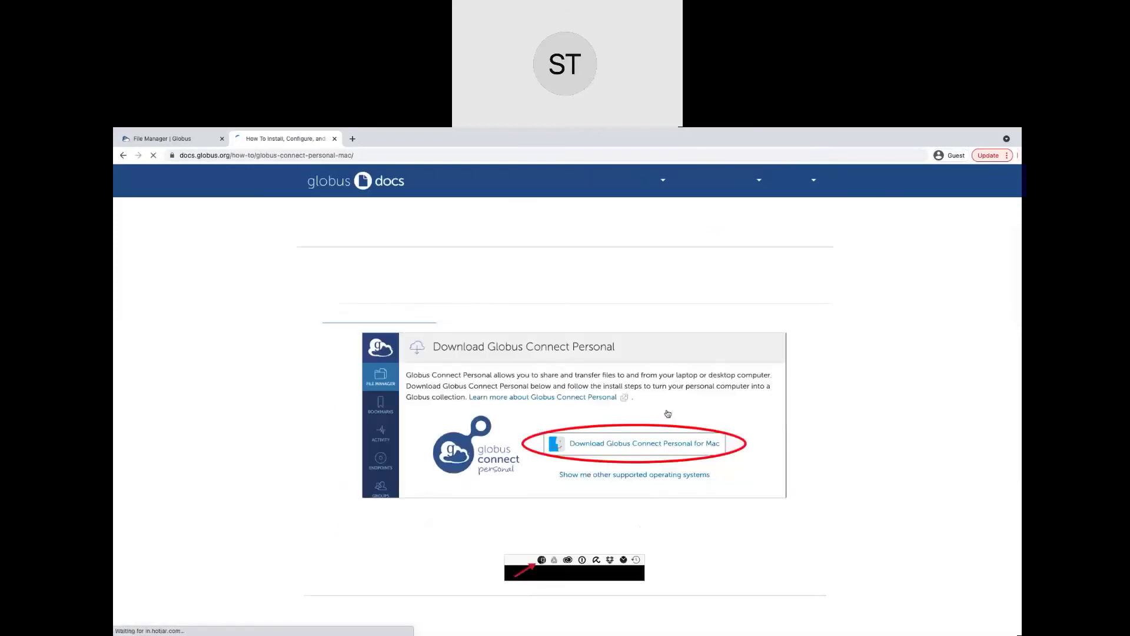
{"action": "scroll", "coordinate": [266, 479], "scroll_direction": "down", "scroll_amount": 10}
{"action": "scroll", "coordinate": [267, 479], "scroll_direction": "down", "scroll_amount": 15}
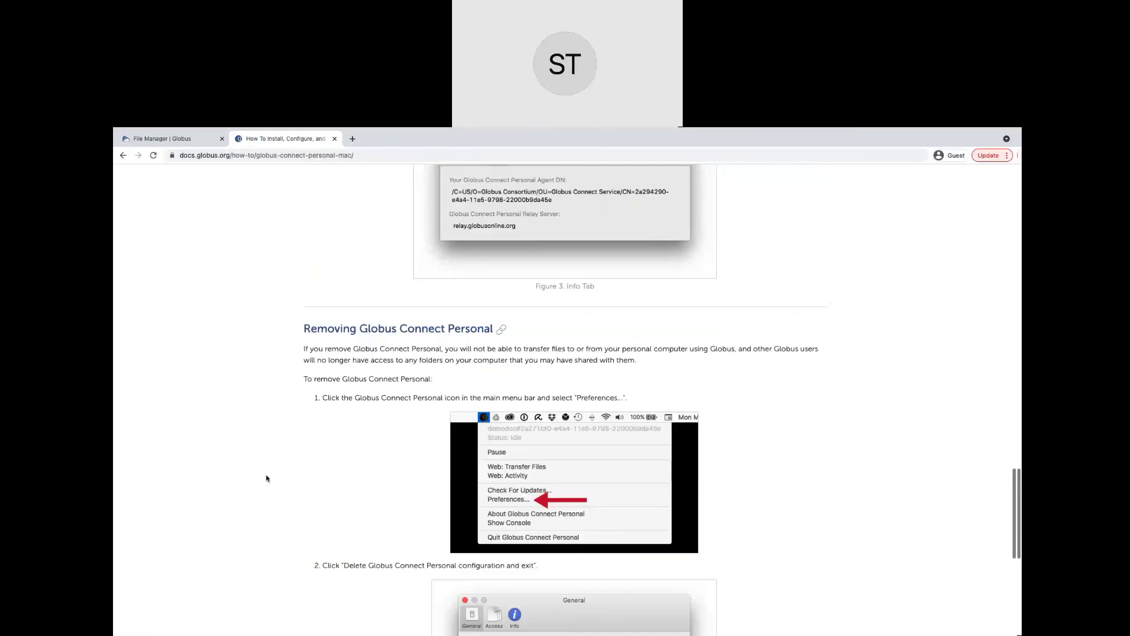
{"action": "scroll", "coordinate": [267, 479], "scroll_direction": "down", "scroll_amount": 7}
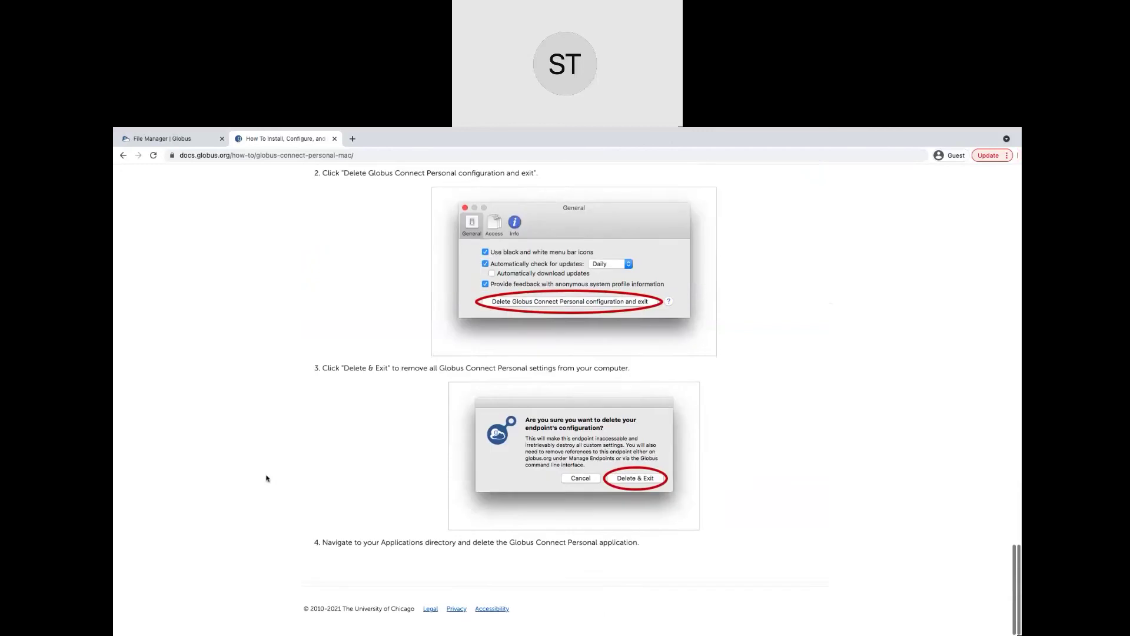
{"action": "scroll", "coordinate": [267, 478], "scroll_direction": "up", "scroll_amount": 20}
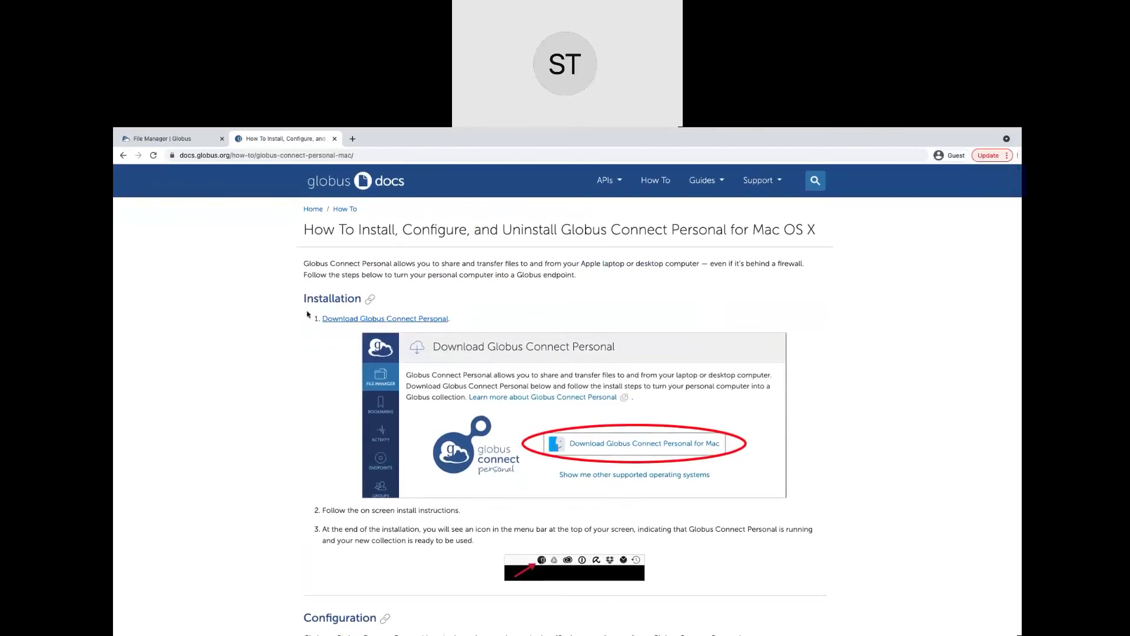
Download Globus Connect Personal for Mac and open the downloaded .dmg installer.
{"action": "left_click", "coordinate": [358, 319]}
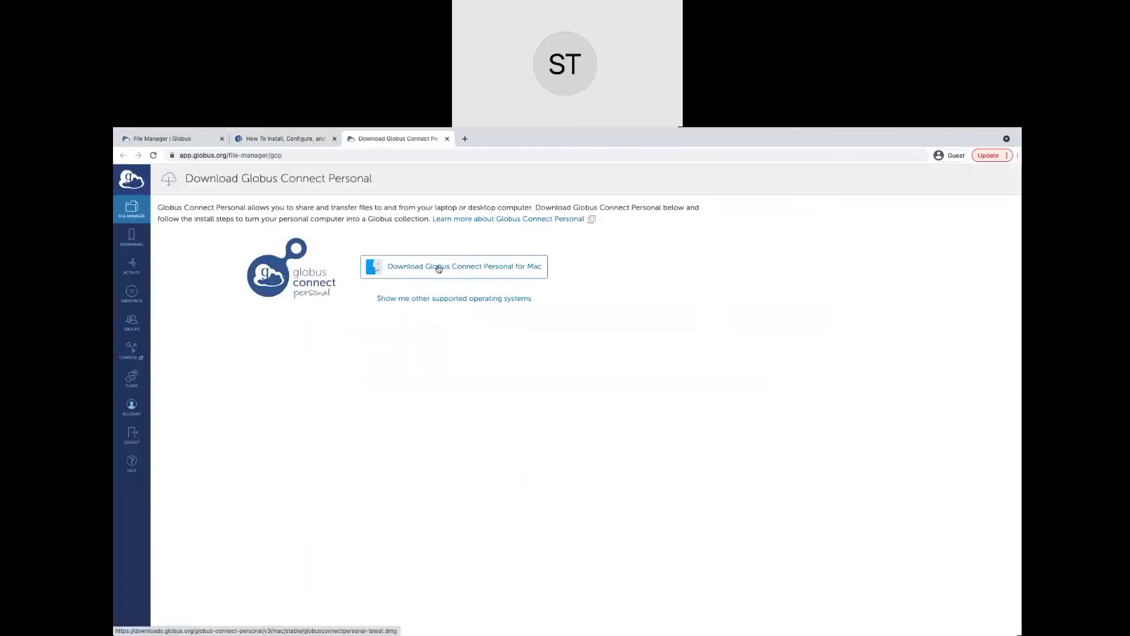
{"action": "left_click", "coordinate": [439, 268]}
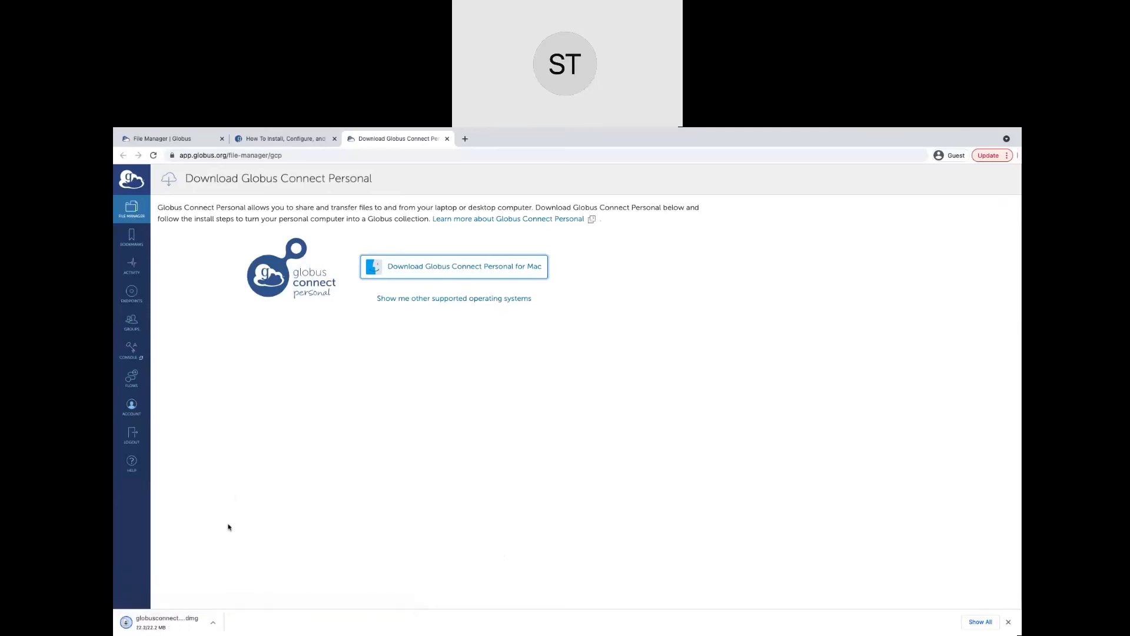
{"action": "left_click", "coordinate": [165, 621]}
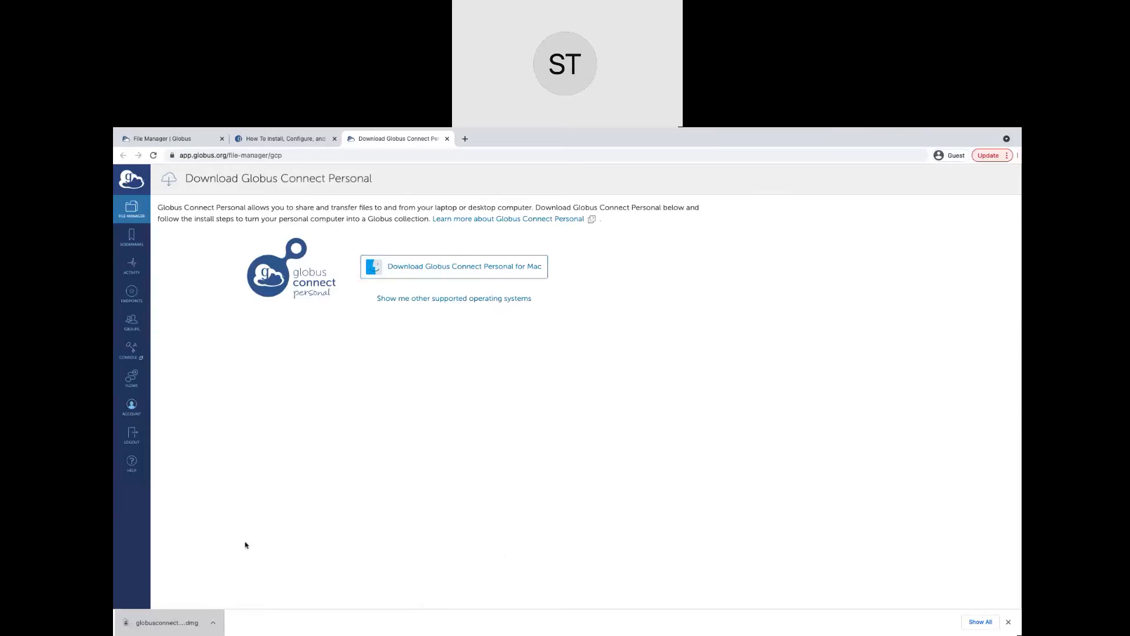
{"action": "left_click", "coordinate": [174, 624]}
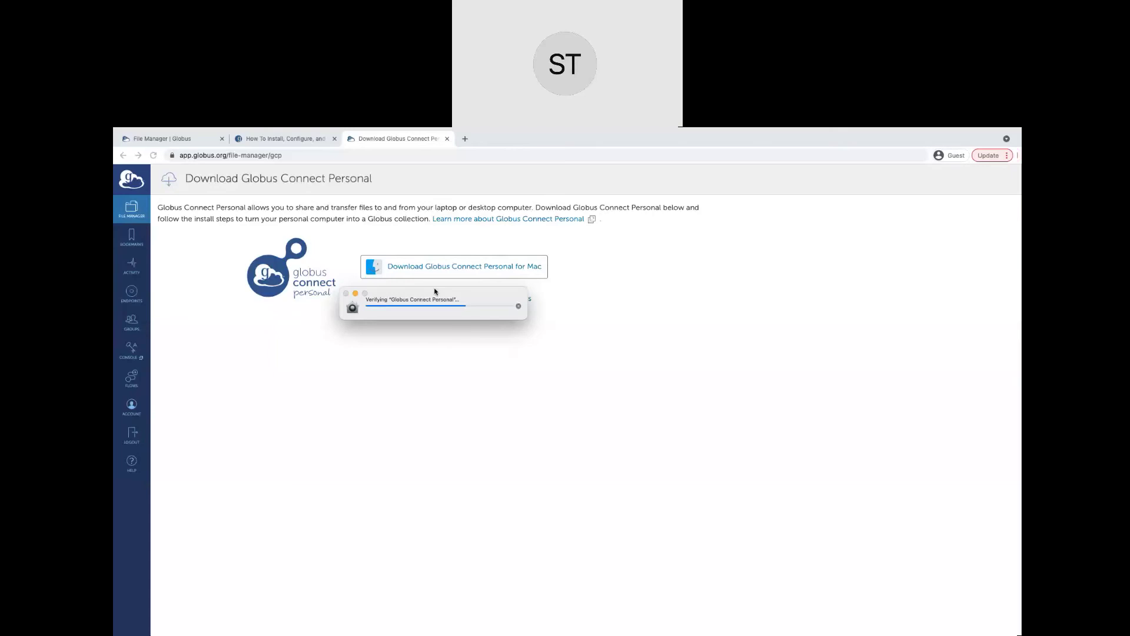
Confirm opening the downloaded app past the macOS warning and start the Globus login from Setup.
{"action": "left_click_drag", "start_coordinate": [435, 291], "coordinate": [448, 344]}
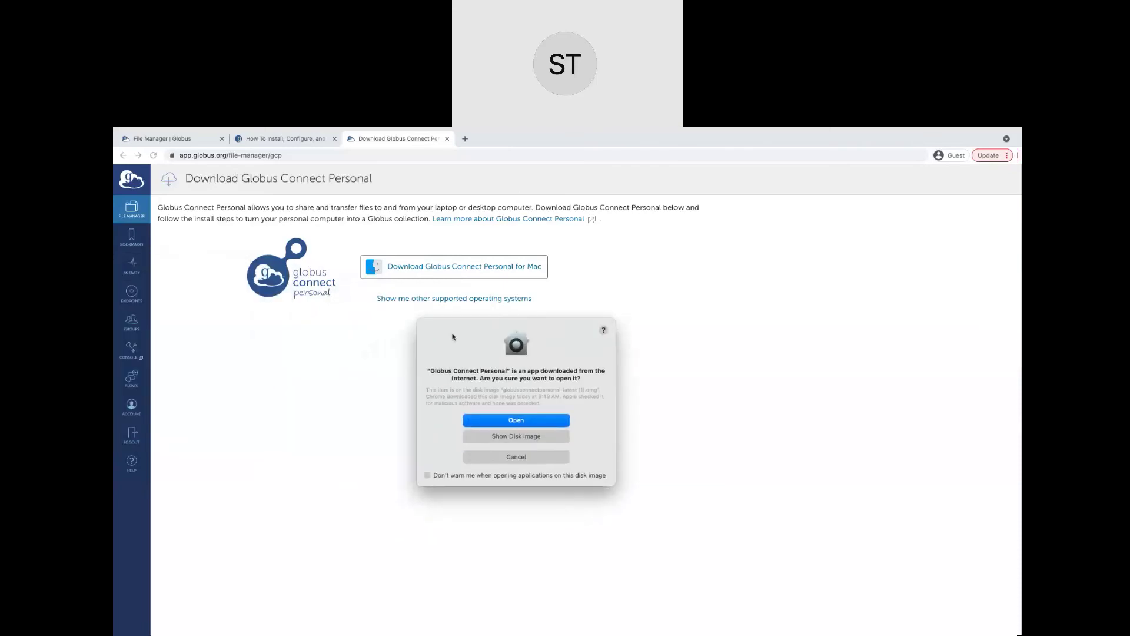
{"action": "left_click", "coordinate": [501, 421]}
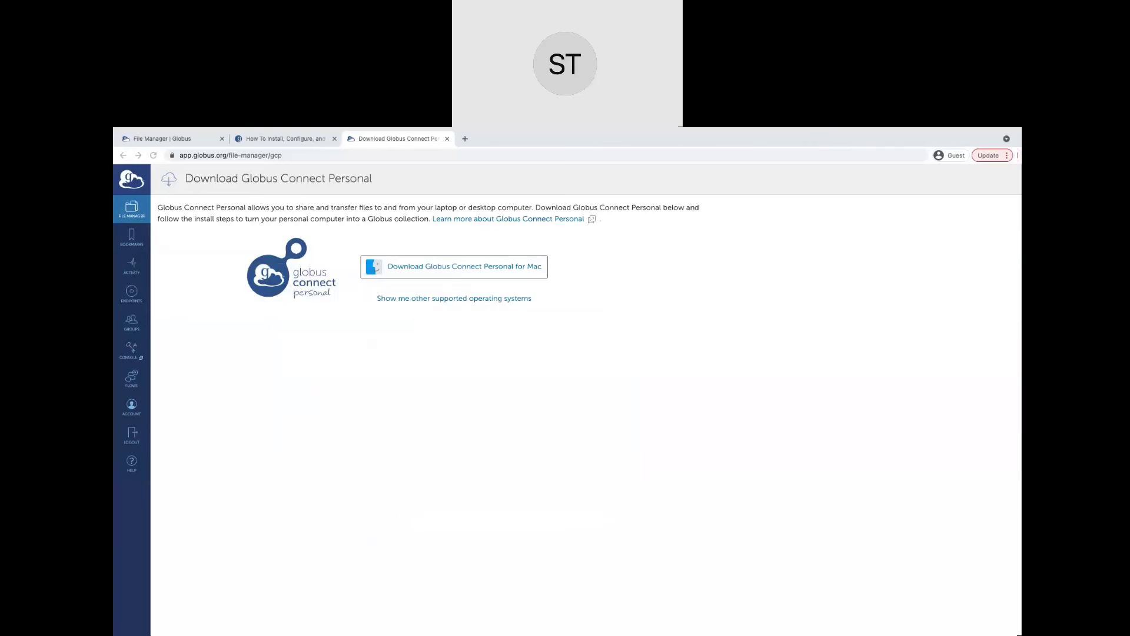
{"action": "left_click_drag", "start_coordinate": [171, 329], "coordinate": [496, 330]}
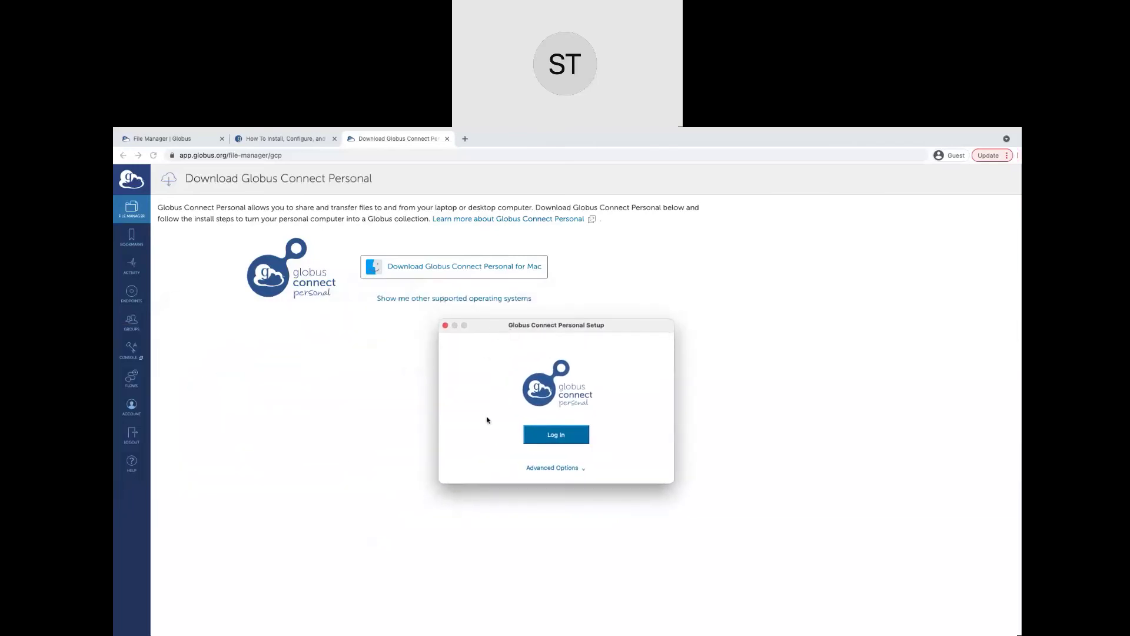
{"action": "left_click", "coordinate": [556, 435]}
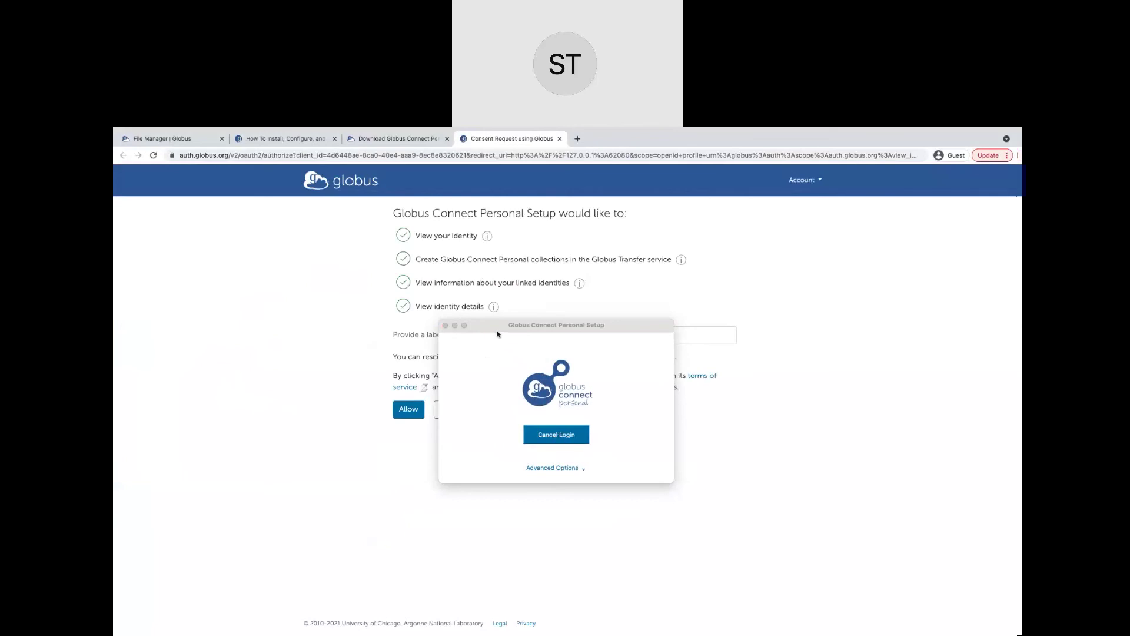
Allow Globus Connect Personal Setup the requested access on the consent page.
{"action": "left_click_drag", "start_coordinate": [494, 332], "coordinate": [740, 429]}
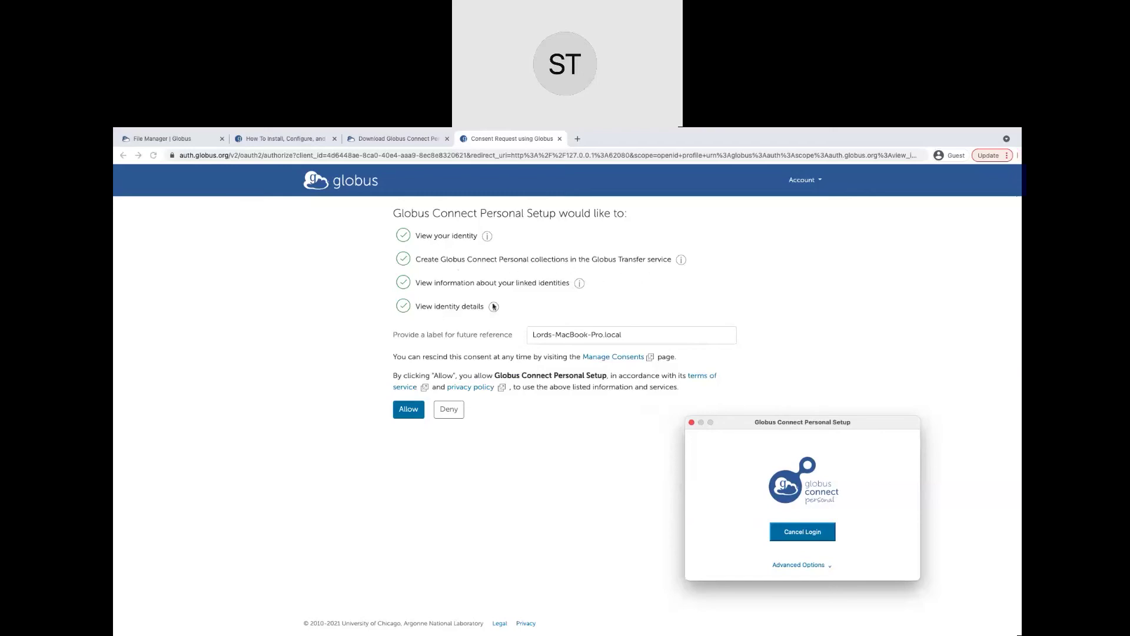
{"action": "left_click", "coordinate": [412, 410]}
{"action": "left_click", "coordinate": [410, 411]}
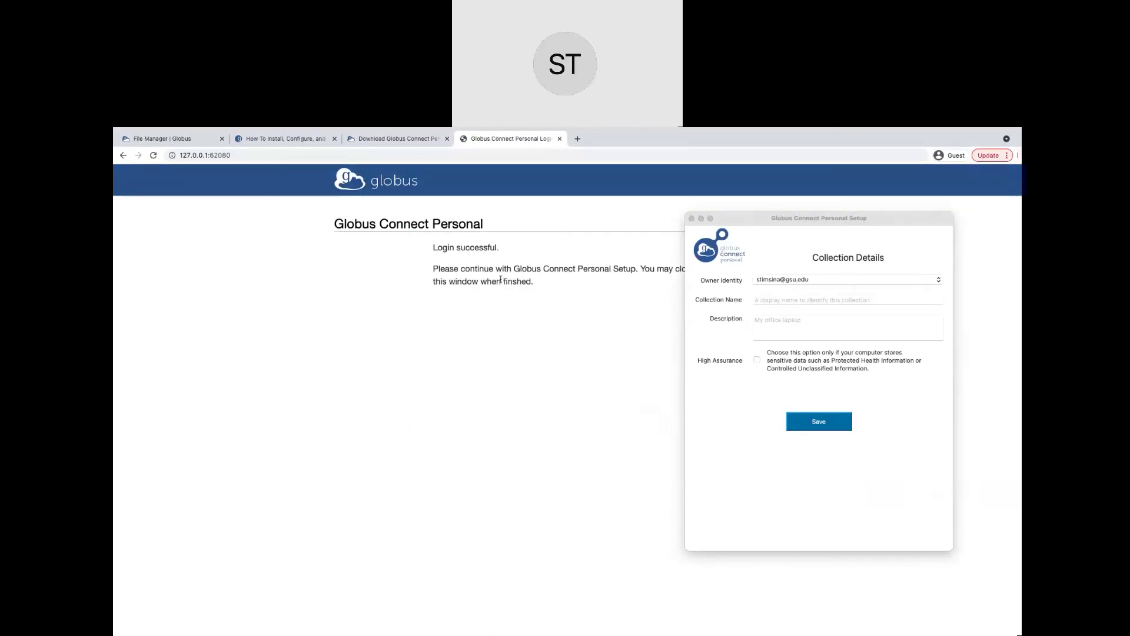
Name the new collection 'Personal-Mac' and save the collection details.
{"action": "left_click", "coordinate": [789, 299]}
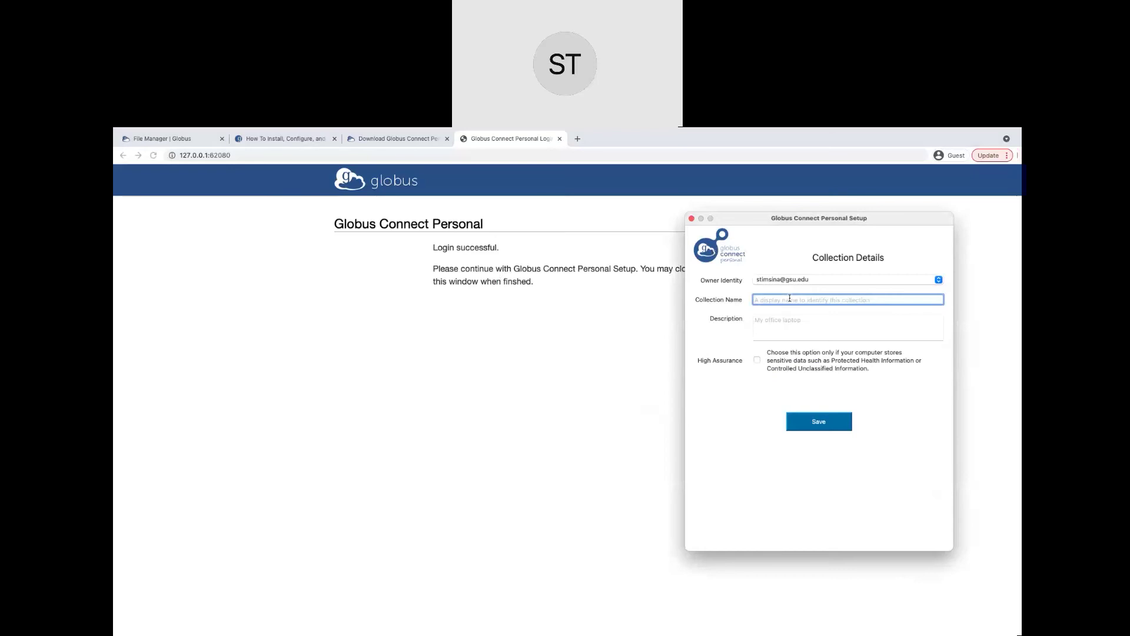
{"action": "type", "text": "Personal-Mac"}
{"action": "left_click", "coordinate": [822, 423]}
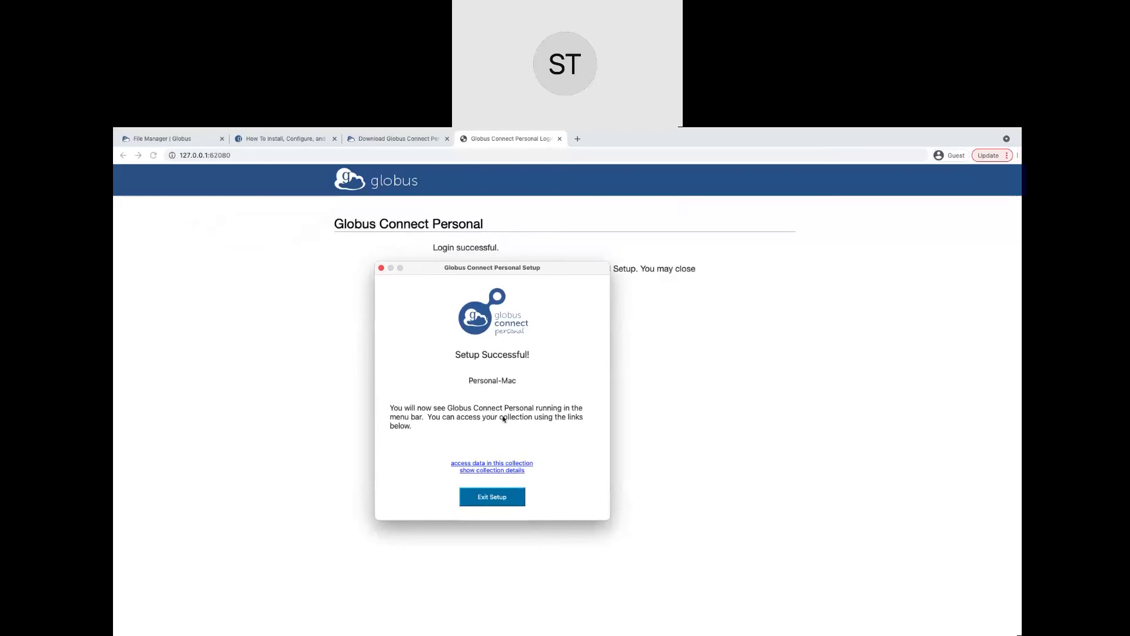
View the Personal-Mac collection in File Manager and go up to its root, showing Users.
{"action": "left_click", "coordinate": [468, 464]}
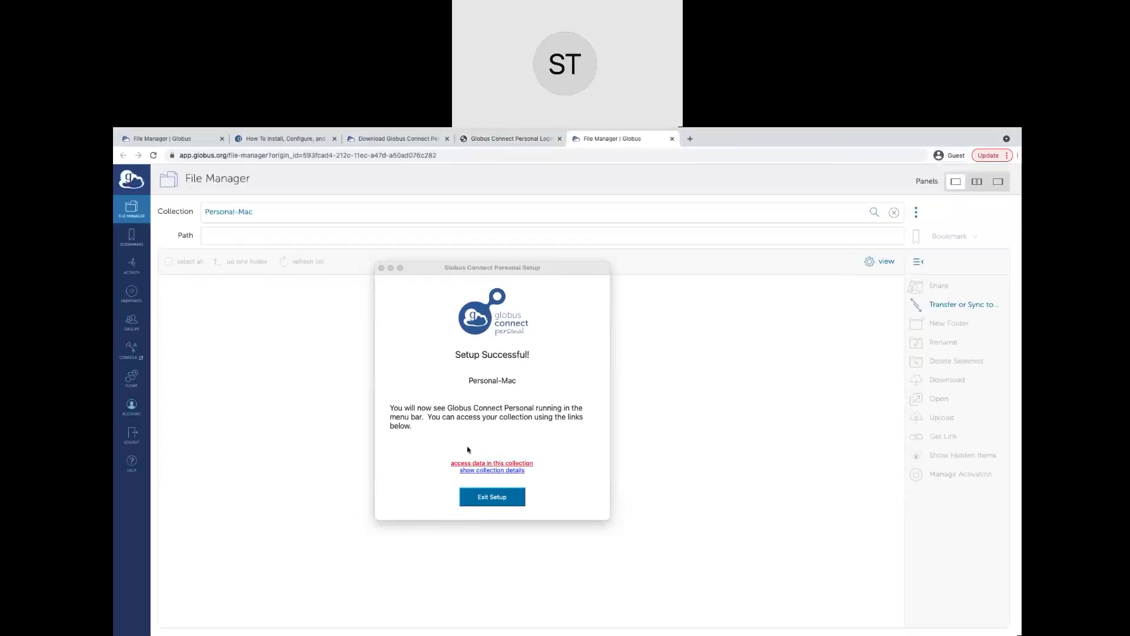
{"action": "left_click_drag", "start_coordinate": [424, 270], "coordinate": [583, 272]}
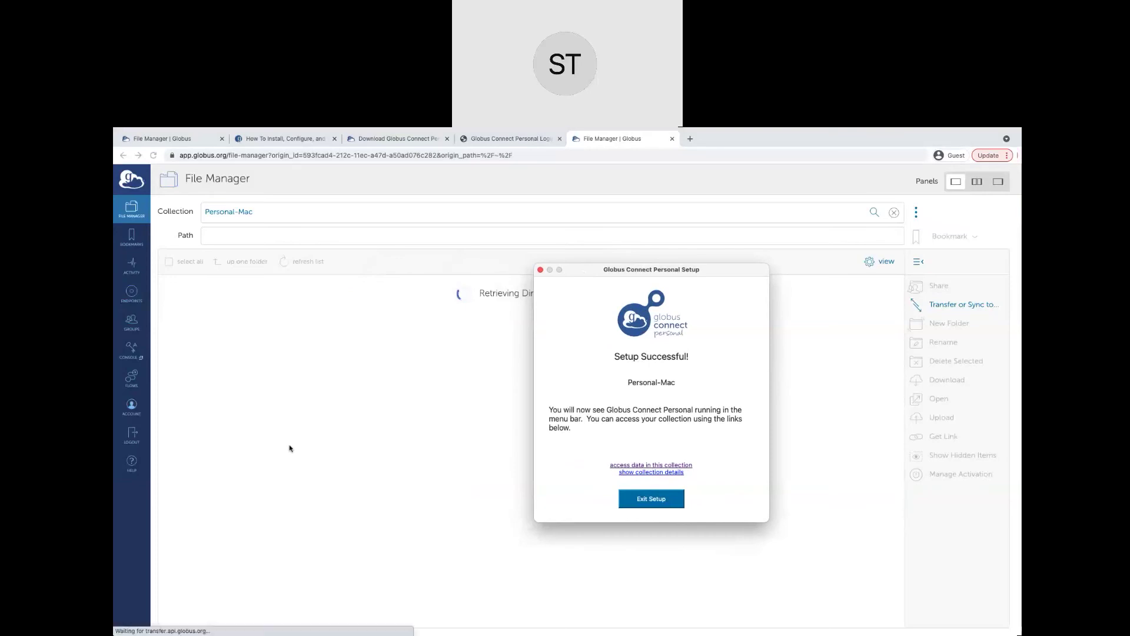
{"action": "scroll", "coordinate": [315, 383], "scroll_direction": "down", "scroll_amount": 5}
{"action": "scroll", "coordinate": [315, 383], "scroll_direction": "up", "scroll_amount": 5}
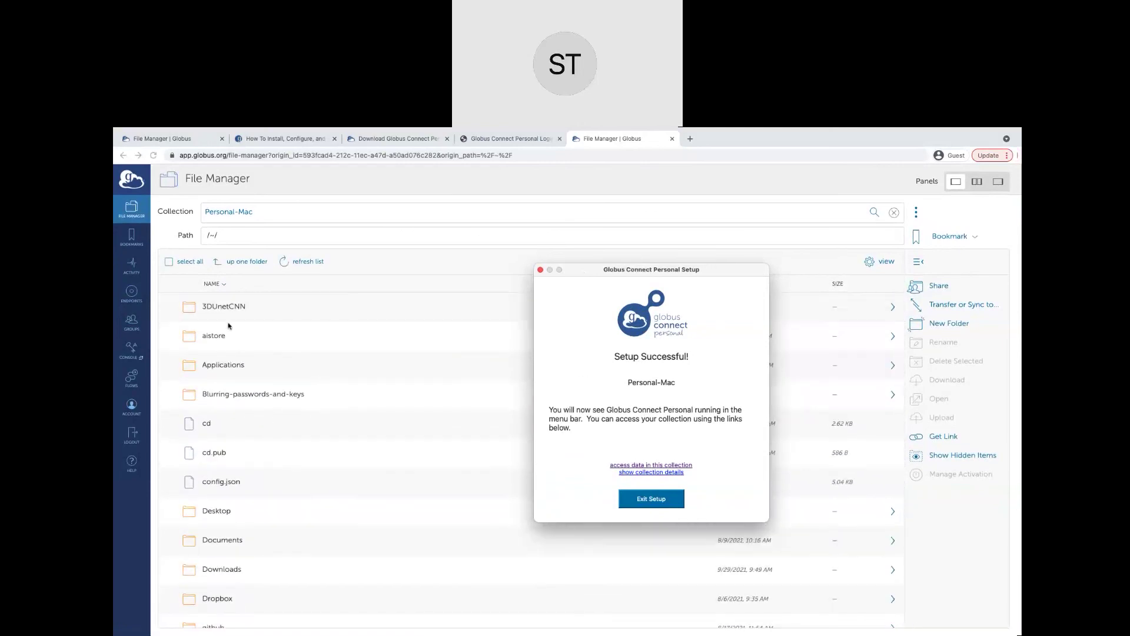
{"action": "scroll", "coordinate": [204, 480], "scroll_direction": "down", "scroll_amount": 5}
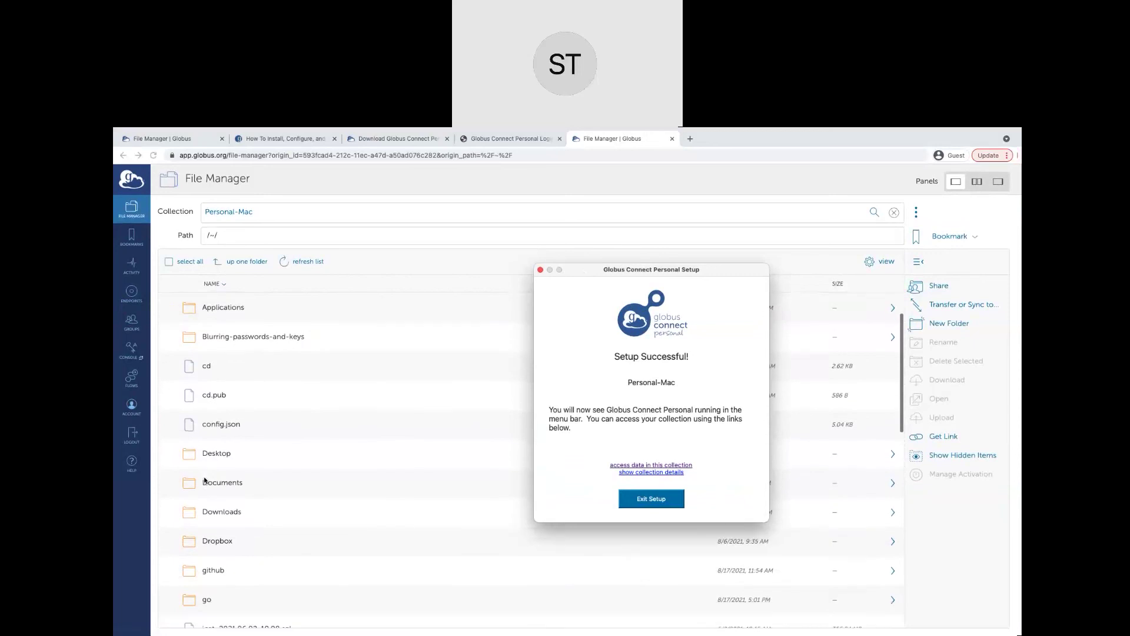
{"action": "scroll", "coordinate": [204, 480], "scroll_direction": "up", "scroll_amount": 5}
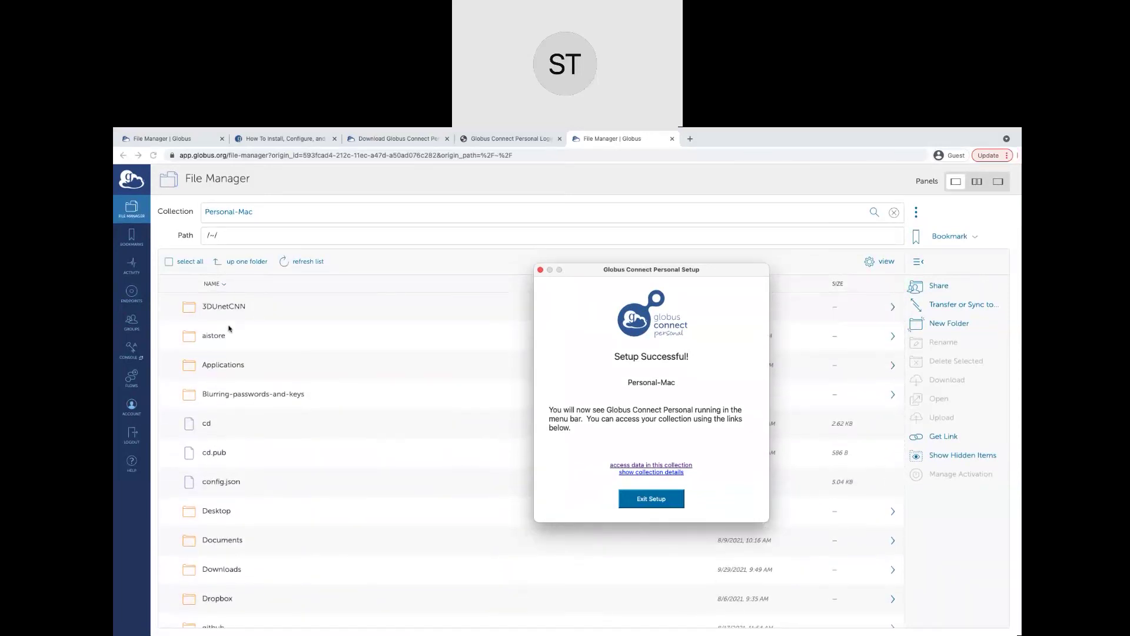
{"action": "left_click", "coordinate": [232, 267]}
{"action": "left_click", "coordinate": [232, 266]}
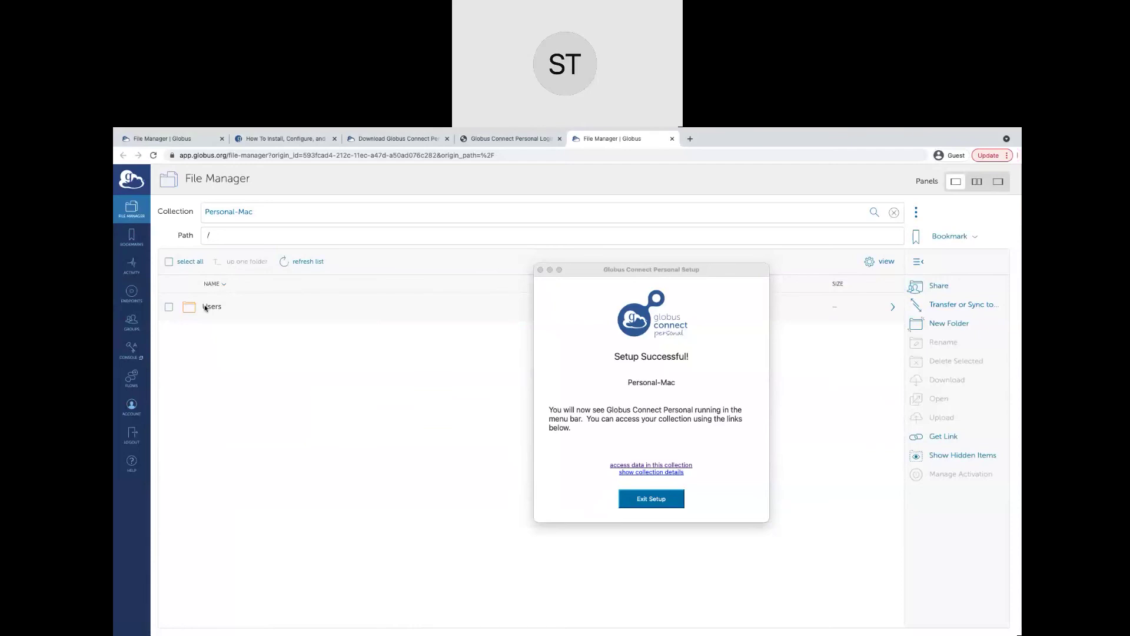
Exit Globus Connect Personal Setup and bring up its status and options menu.
{"action": "left_click", "coordinate": [585, 353]}
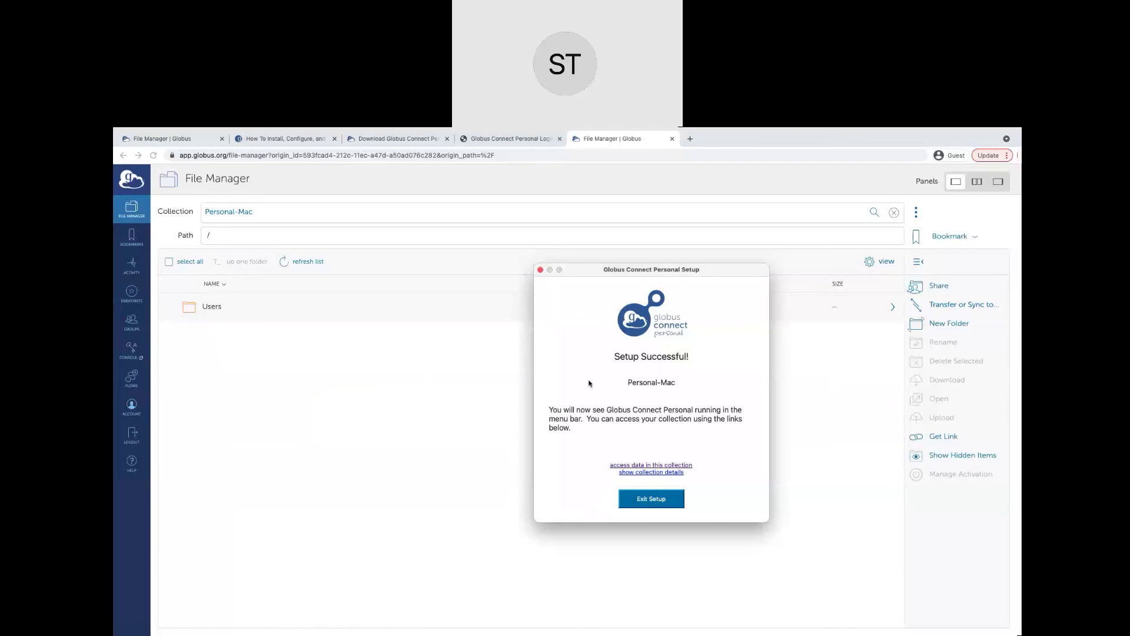
{"action": "left_click", "coordinate": [651, 505]}
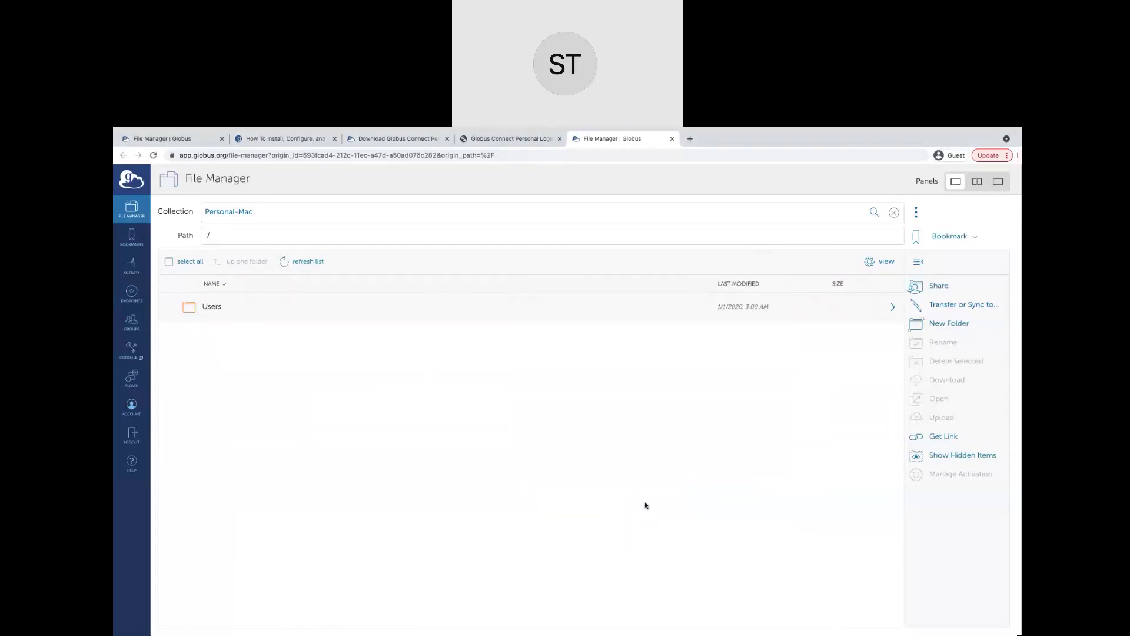
{"action": "left_click", "coordinate": [771, 133]}
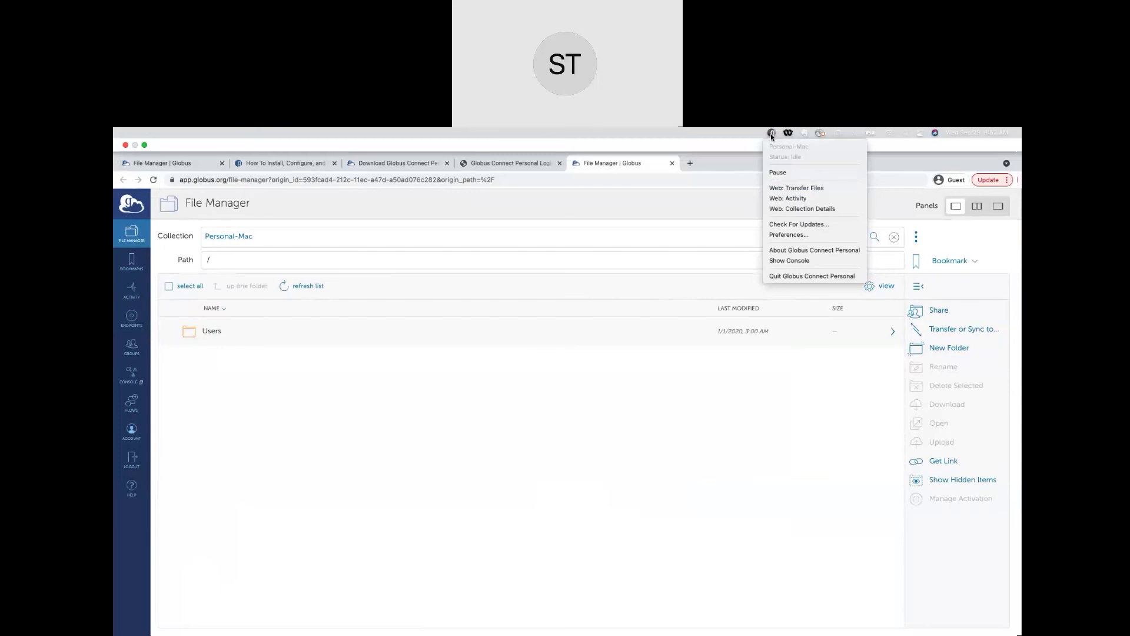
In Globus Connect Personal Preferences, add the Dropbox subfolder under Access, mark it writable, and close.
{"action": "left_click", "coordinate": [772, 133]}
{"action": "left_click", "coordinate": [772, 133]}
{"action": "left_click", "coordinate": [781, 235]}
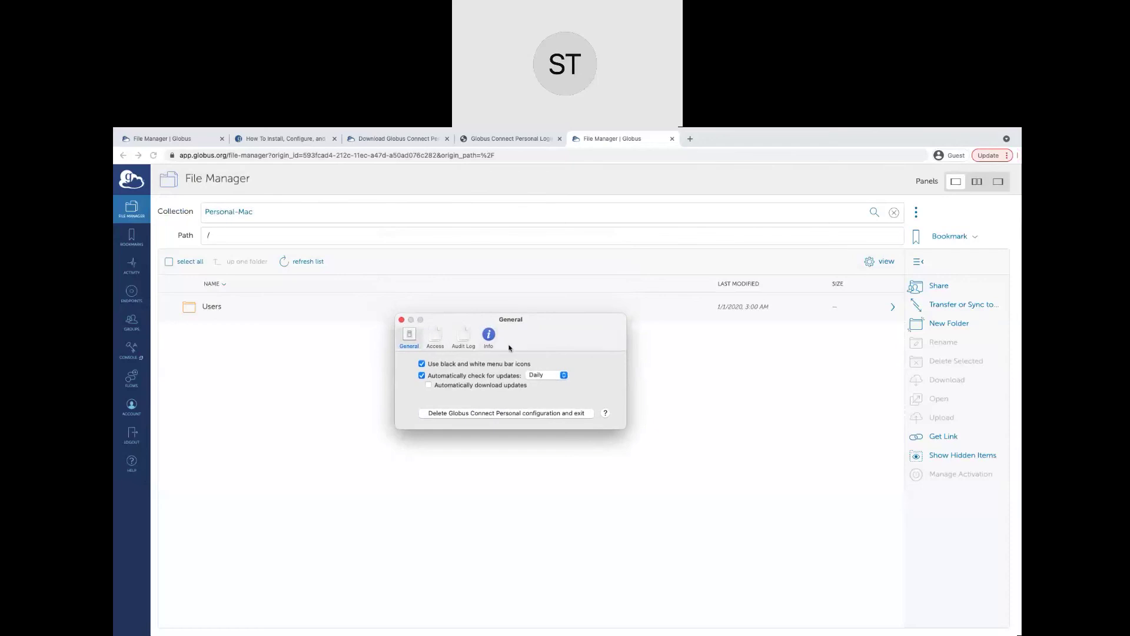
{"action": "left_click", "coordinate": [436, 338]}
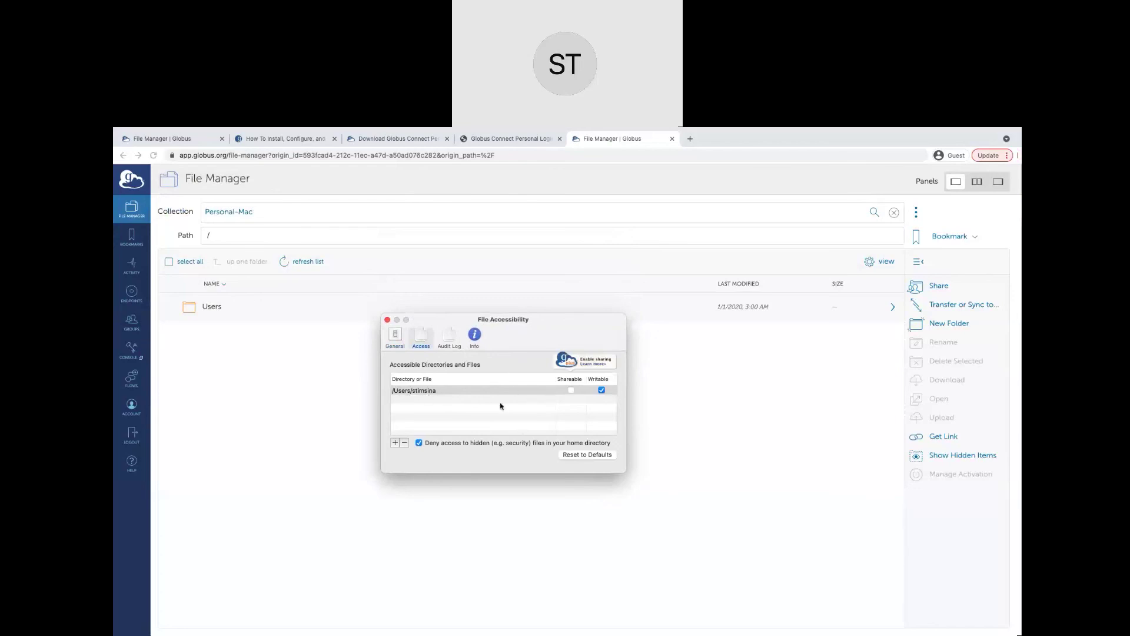
{"action": "left_click", "coordinate": [395, 443]}
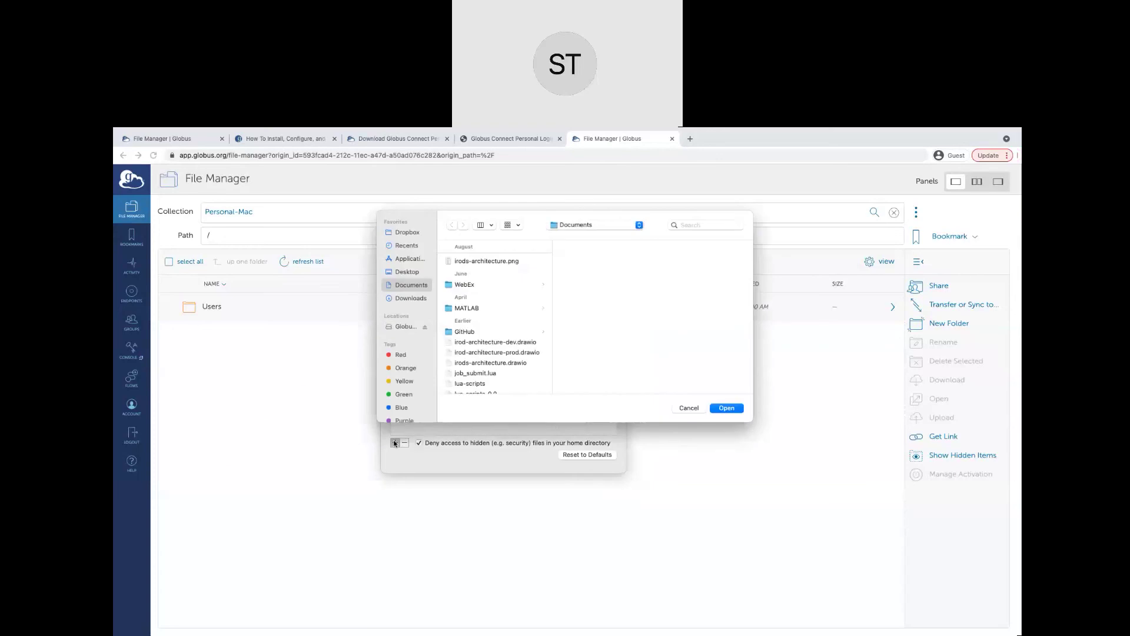
{"action": "left_click", "coordinate": [407, 235]}
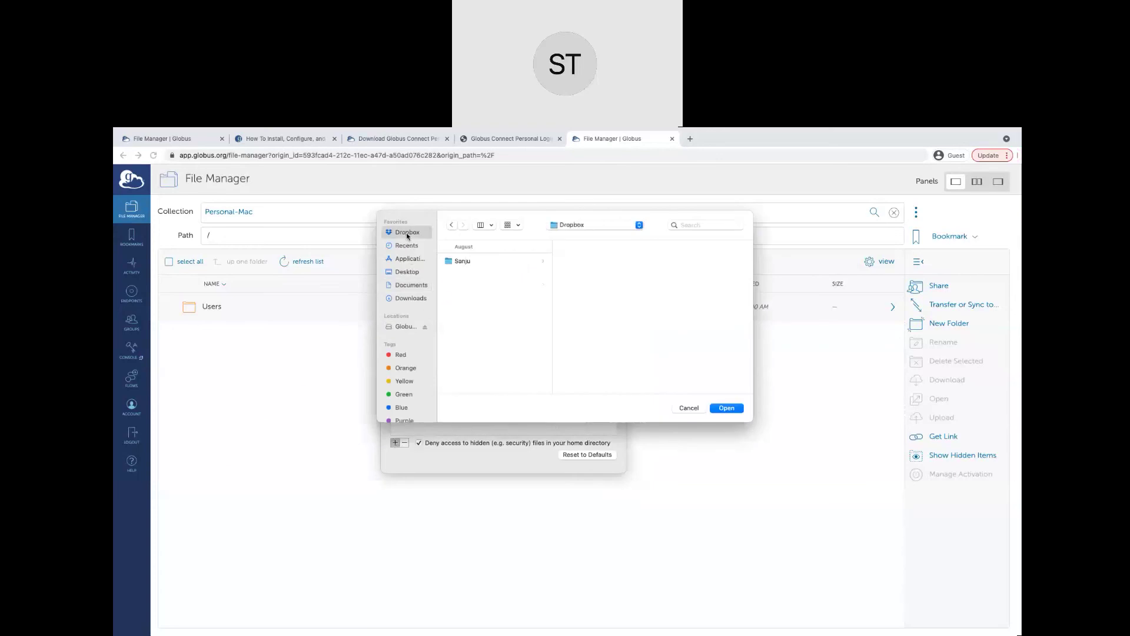
{"action": "left_click", "coordinate": [461, 262]}
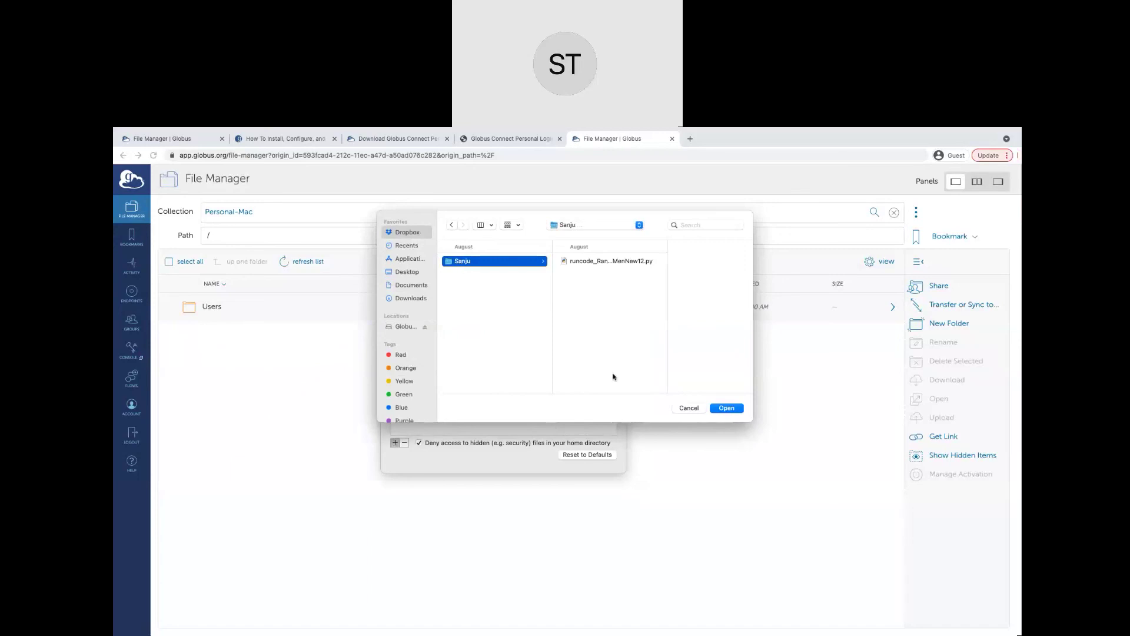
{"action": "left_click", "coordinate": [727, 409]}
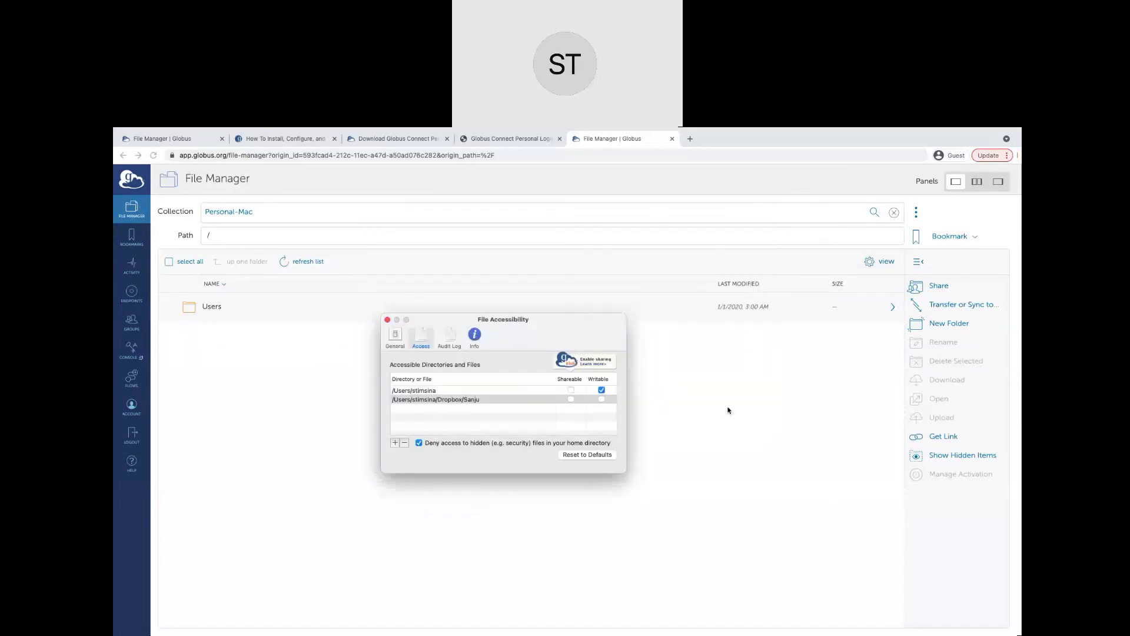
{"action": "left_click", "coordinate": [602, 400]}
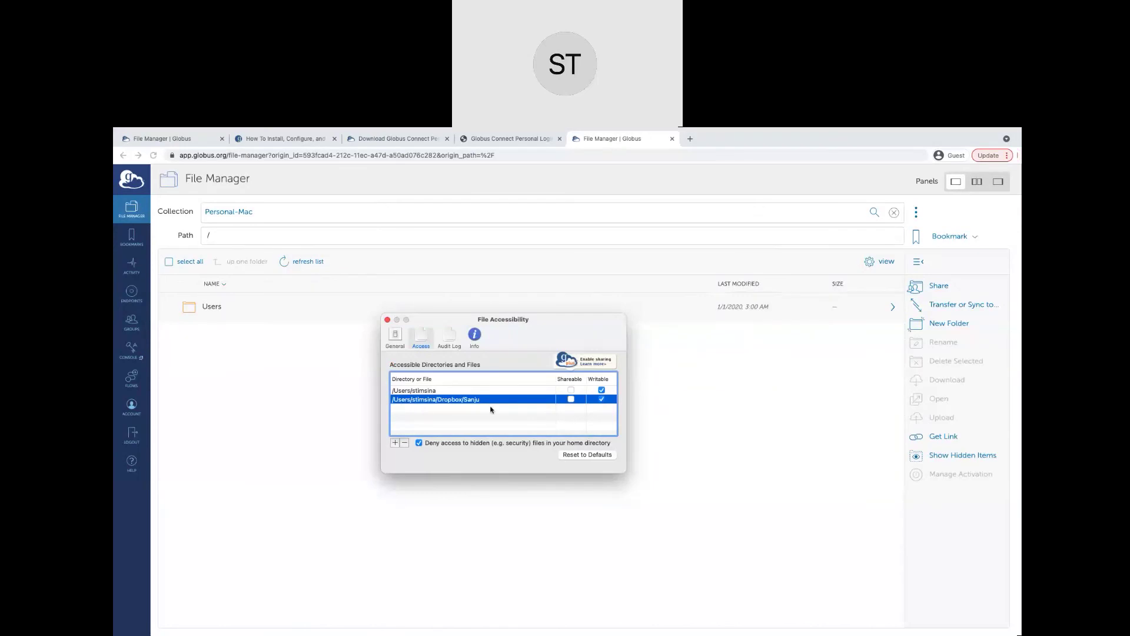
{"action": "left_click", "coordinate": [387, 320]}
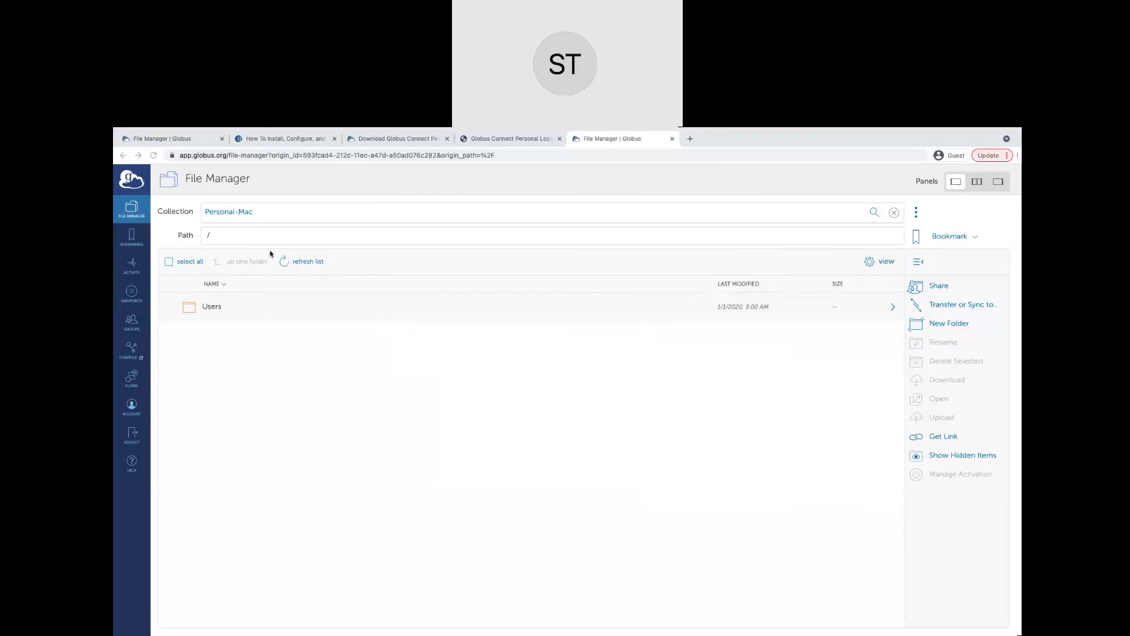
Reload Personal-Mac's file listing and browse into the home folder, then back to /Users/.
{"action": "left_click", "coordinate": [312, 265]}
{"action": "left_click", "coordinate": [312, 265]}
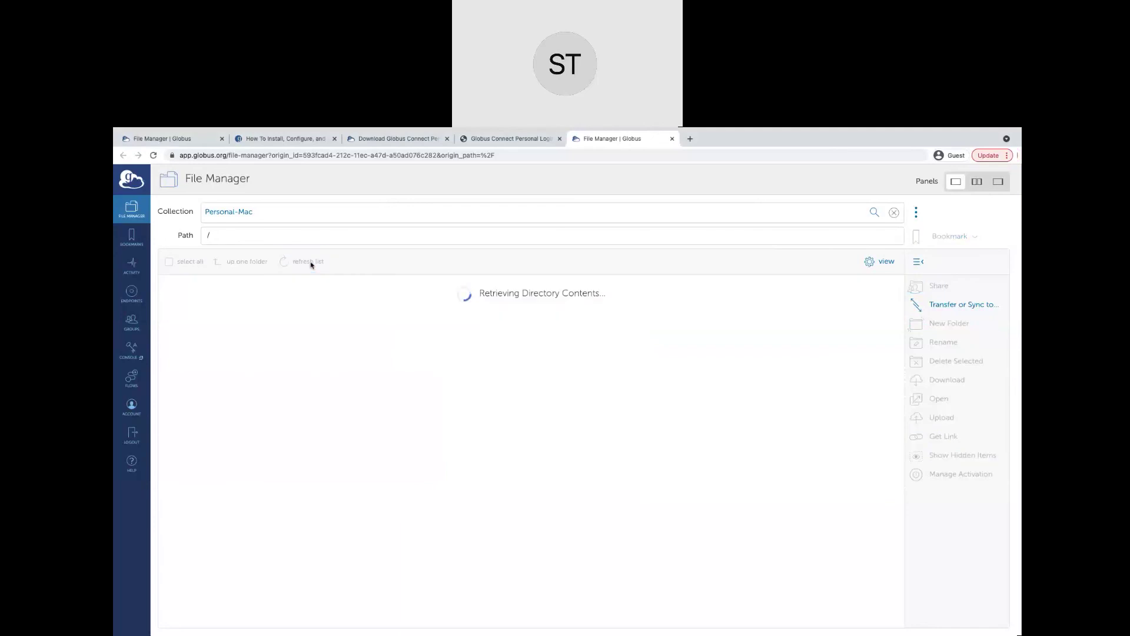
{"action": "double_click", "coordinate": [207, 306]}
{"action": "double_click", "coordinate": [207, 306]}
{"action": "scroll", "coordinate": [223, 452], "scroll_direction": "down", "scroll_amount": 2}
{"action": "scroll", "coordinate": [226, 454], "scroll_direction": "up", "scroll_amount": 2}
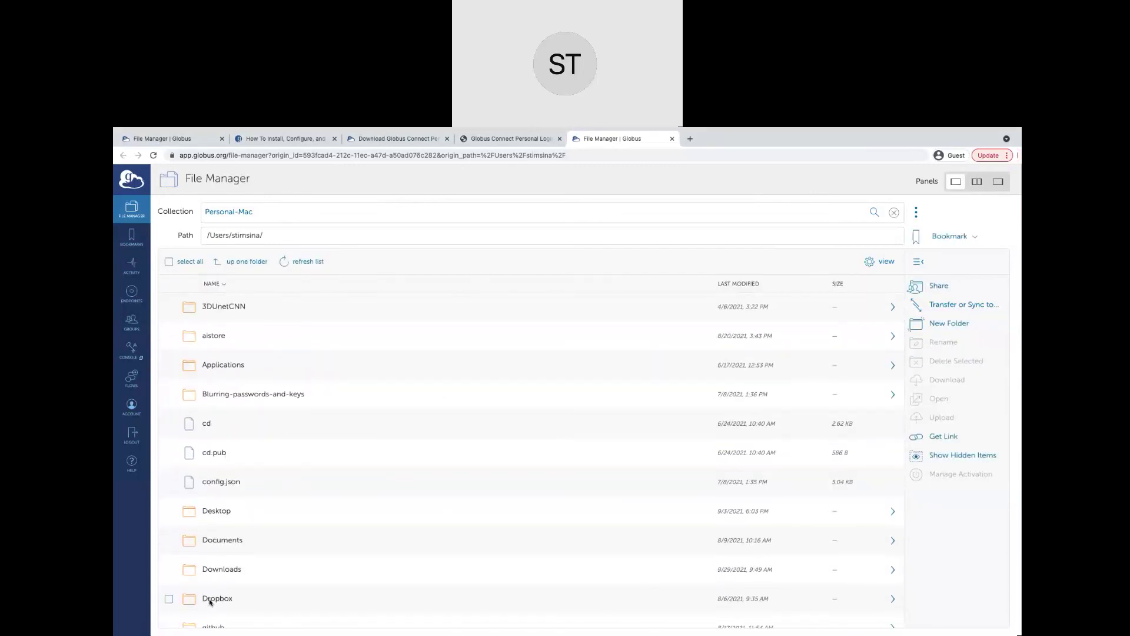
{"action": "left_click", "coordinate": [233, 263]}
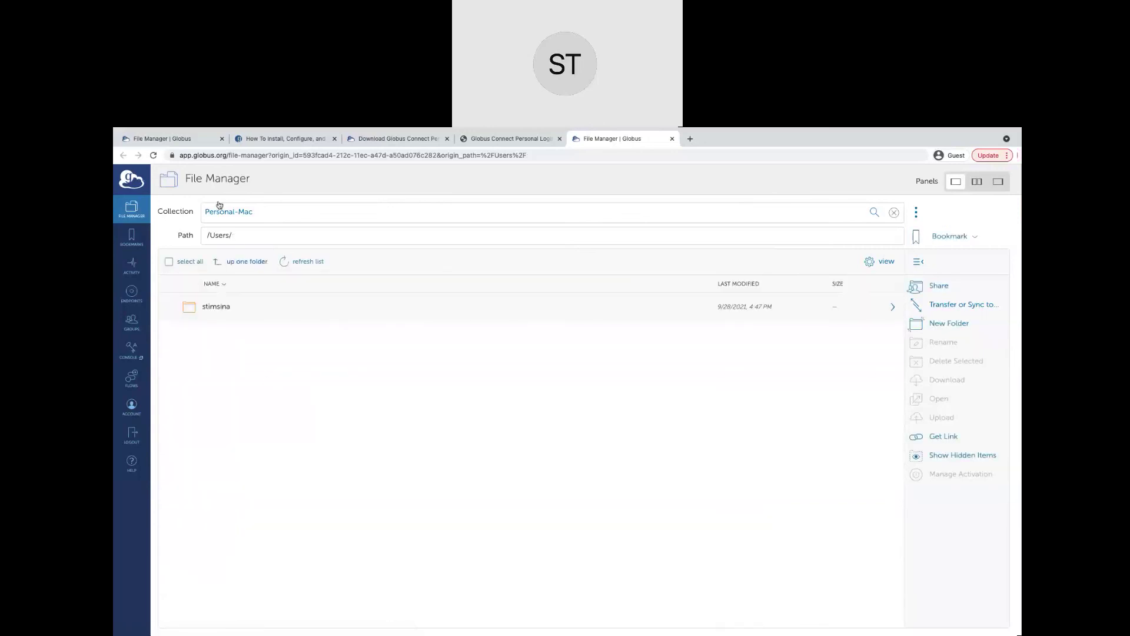
Return to the Personal-Mac page and open a second panel with 'Transfer or Sync to...'.
{"action": "left_click", "coordinate": [183, 139]}
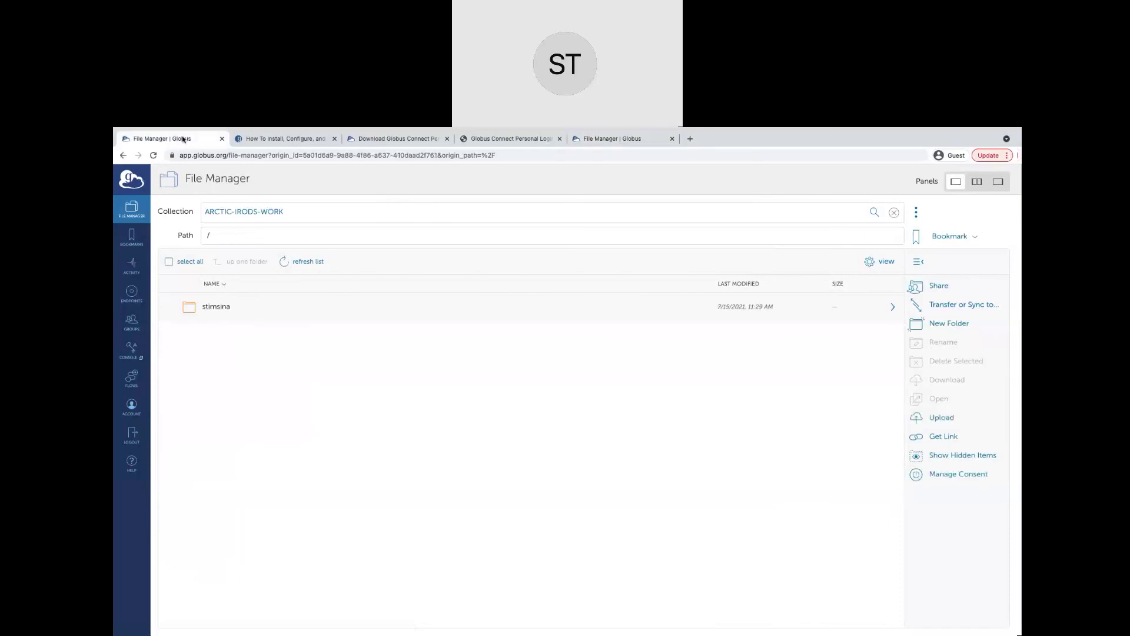
{"action": "left_click", "coordinate": [651, 143]}
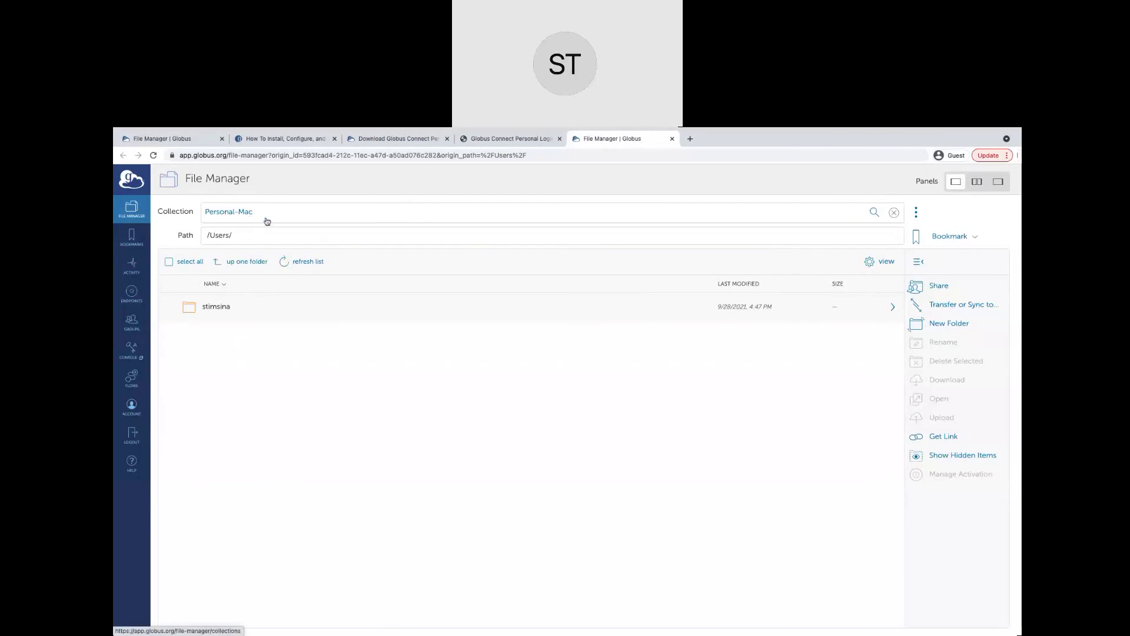
{"action": "left_click", "coordinate": [949, 308]}
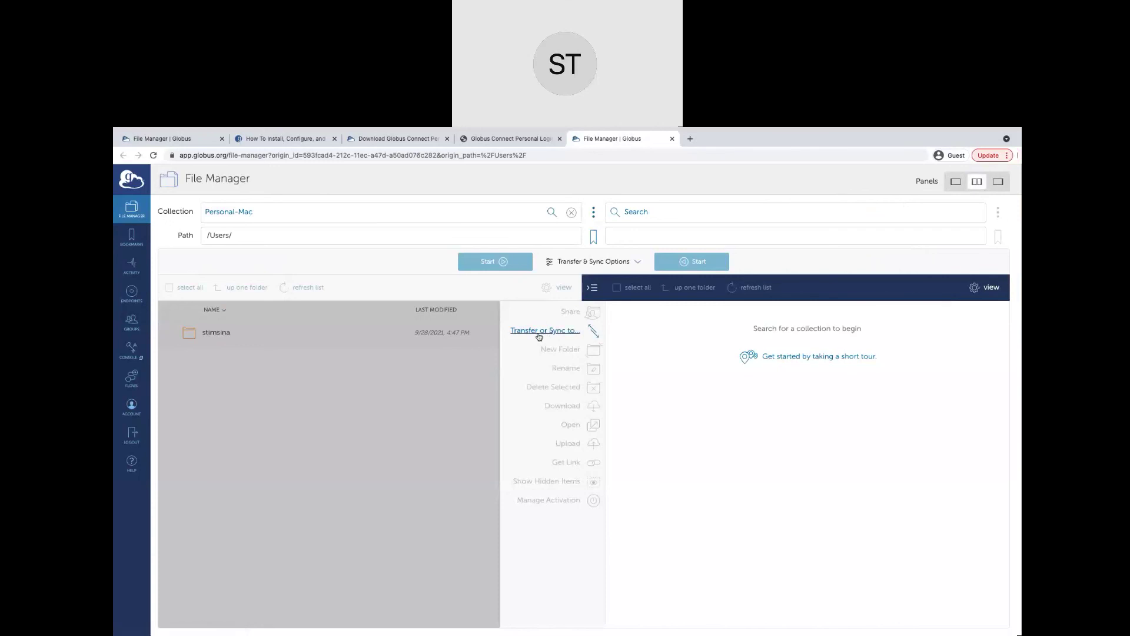
Load ARCTIC-IRODS-WORK in the right panel and open the stimsina folder in both panels.
{"action": "left_click", "coordinate": [630, 213]}
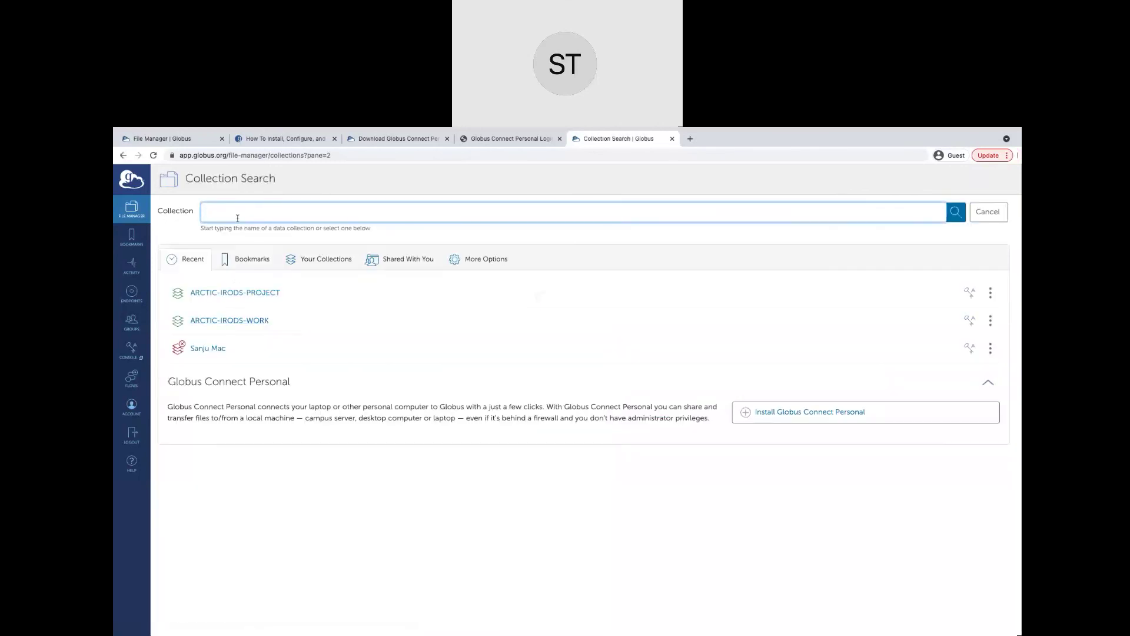
{"action": "left_click", "coordinate": [228, 322]}
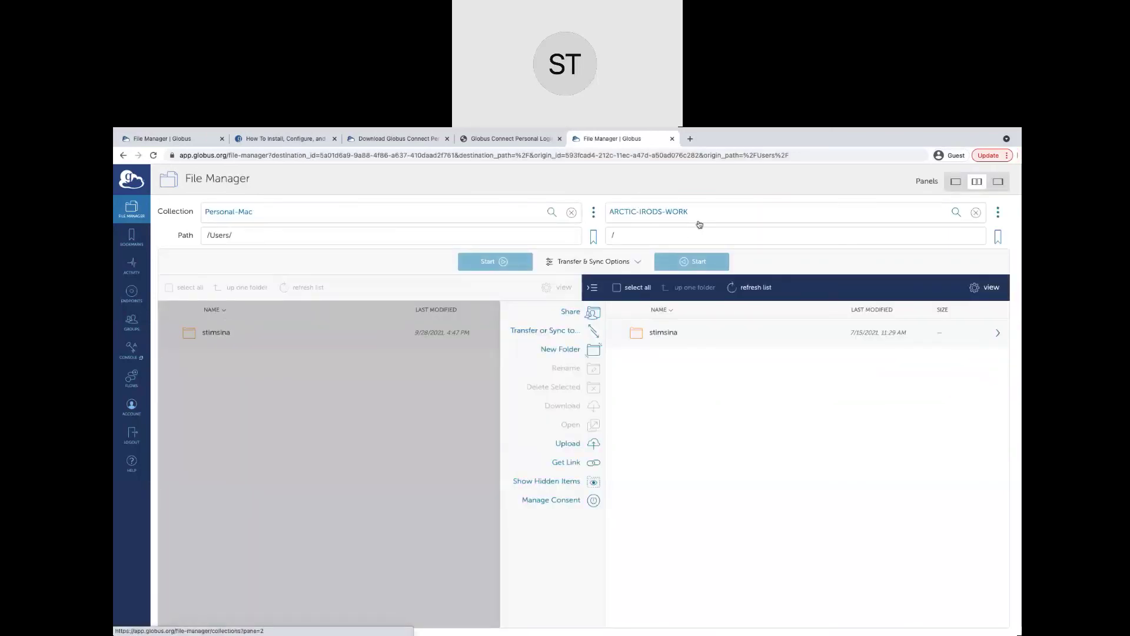
{"action": "double_click", "coordinate": [655, 334]}
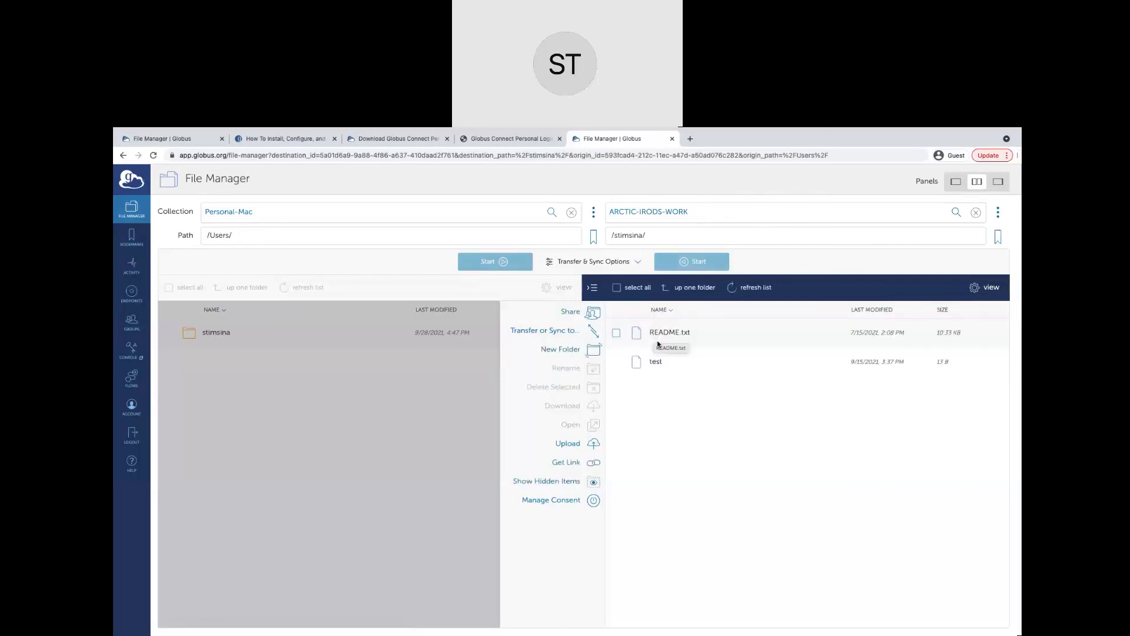
{"action": "left_click", "coordinate": [390, 383]}
{"action": "left_click", "coordinate": [210, 335]}
{"action": "double_click", "coordinate": [210, 335]}
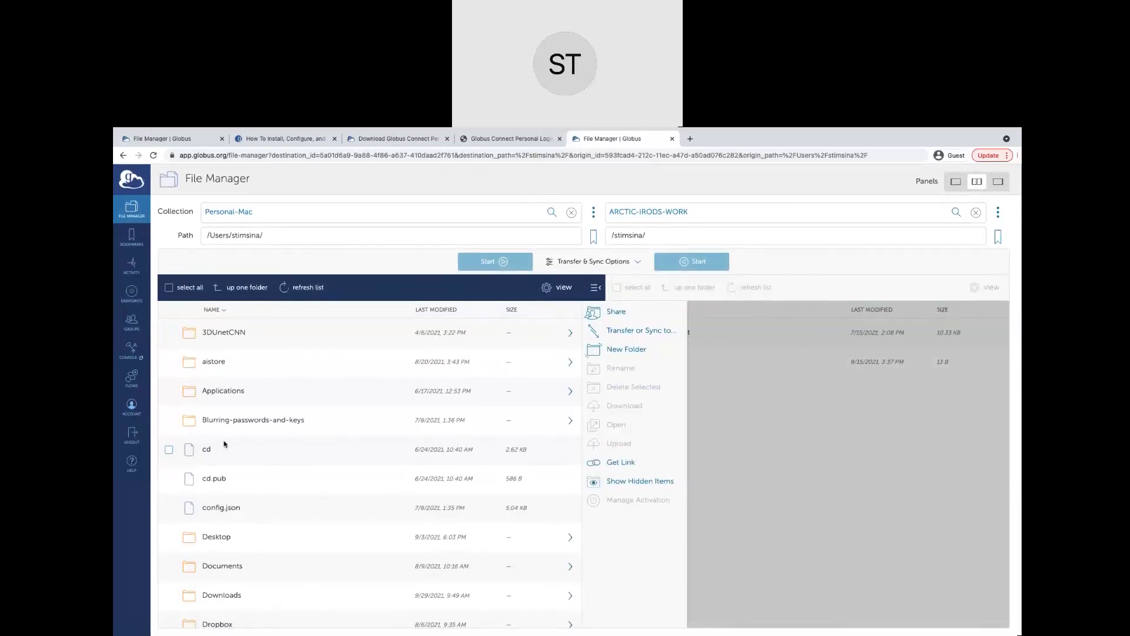
Transfer config.json to ARCTIC-IRODS-WORK's stimsina folder, refresh, then load ARCTIC-IRODS-PROJECT on the right.
{"action": "scroll", "coordinate": [224, 443], "scroll_direction": "down", "scroll_amount": 1}
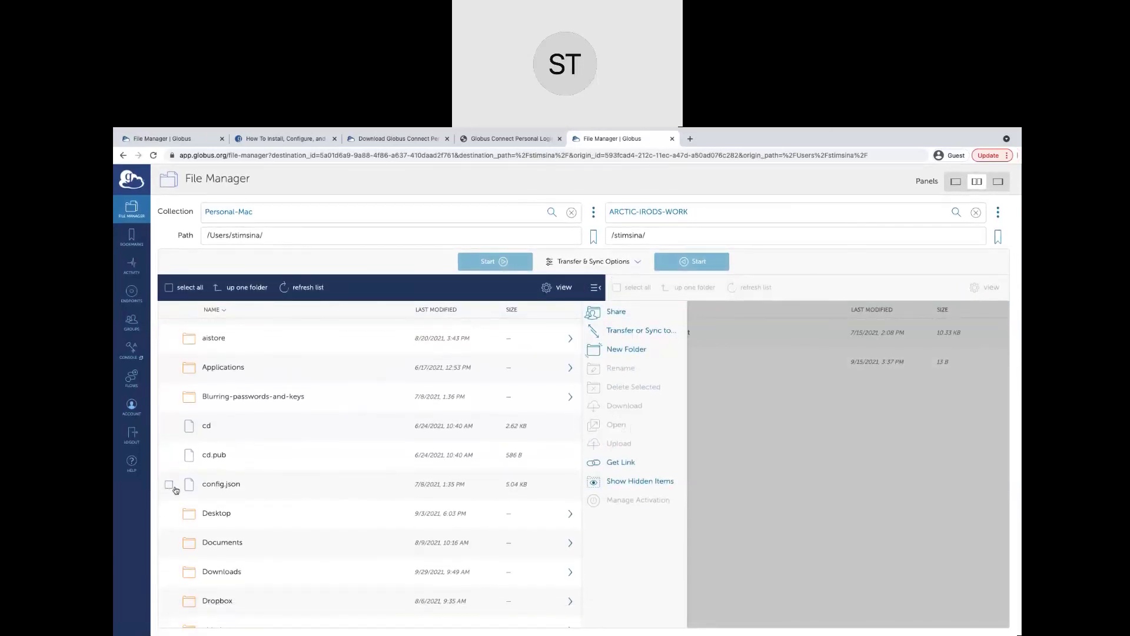
{"action": "left_click", "coordinate": [170, 486]}
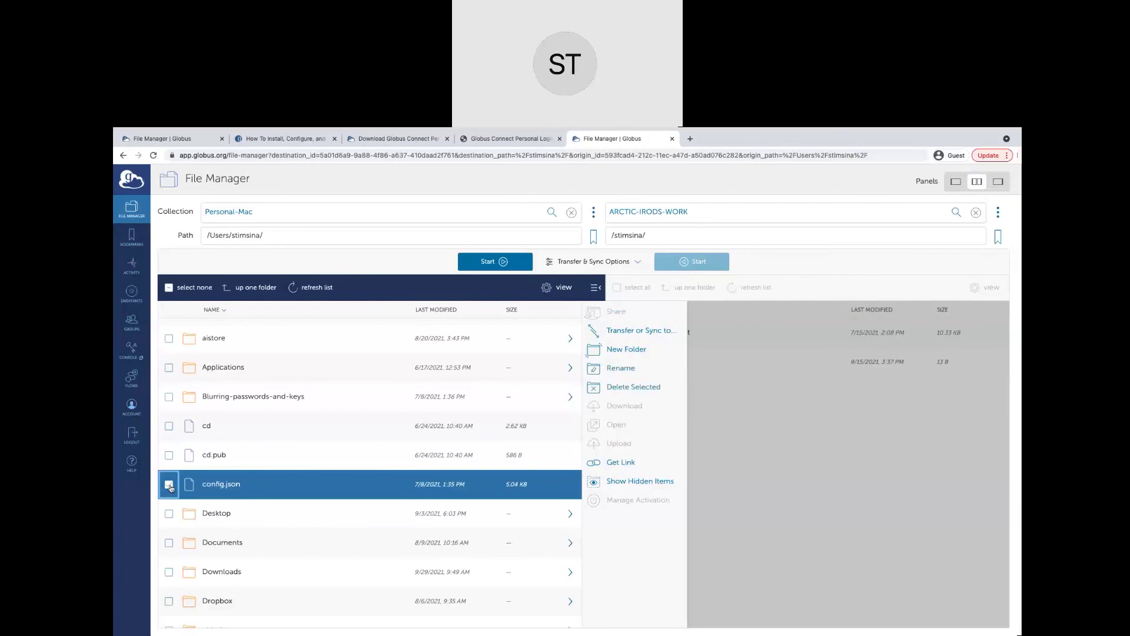
{"action": "left_click", "coordinate": [757, 505]}
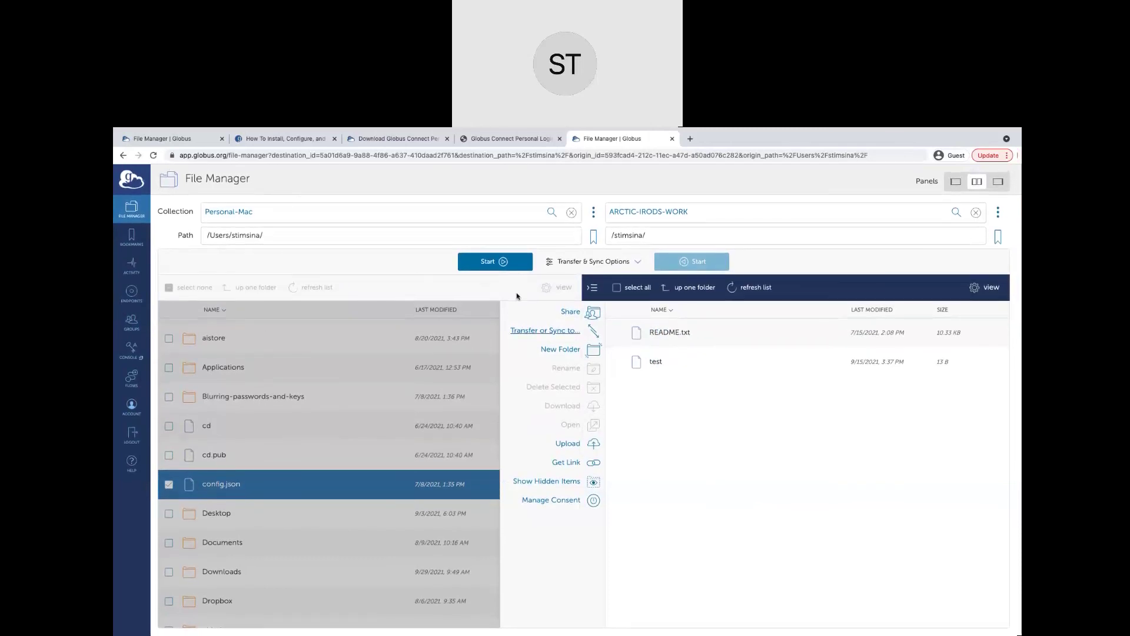
{"action": "left_click", "coordinate": [487, 262]}
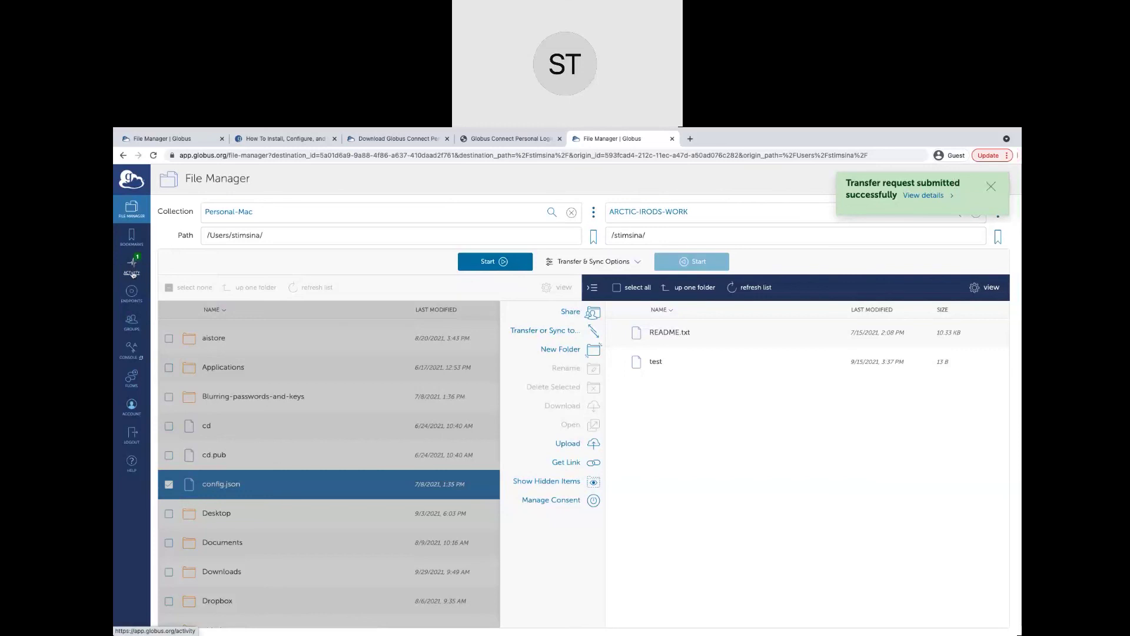
{"action": "left_click", "coordinate": [746, 291]}
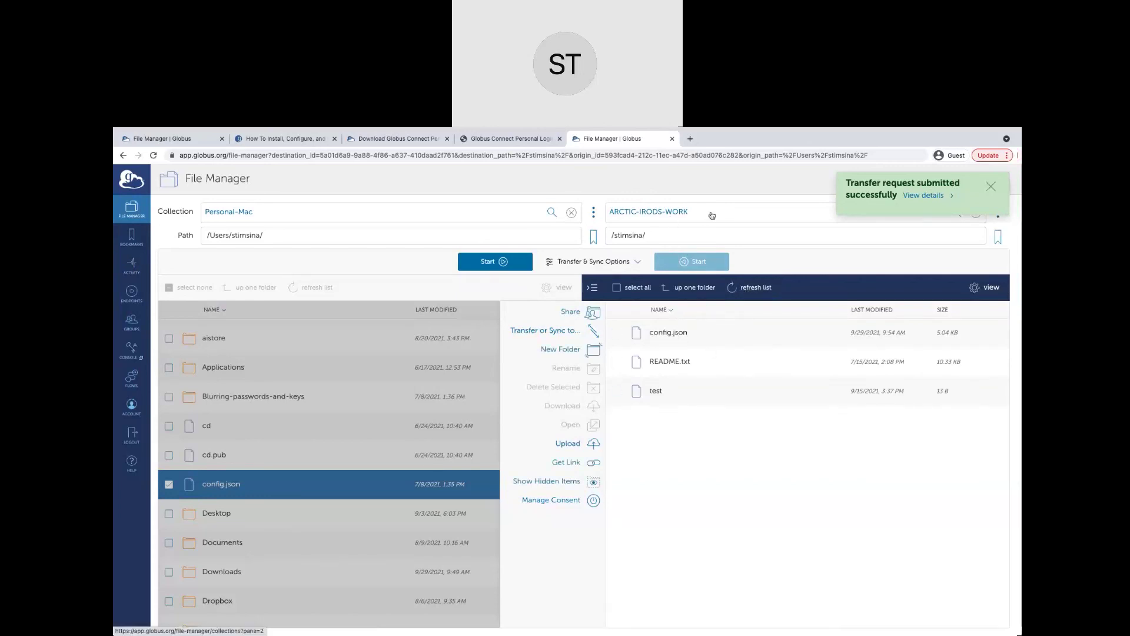
{"action": "left_click", "coordinate": [681, 216]}
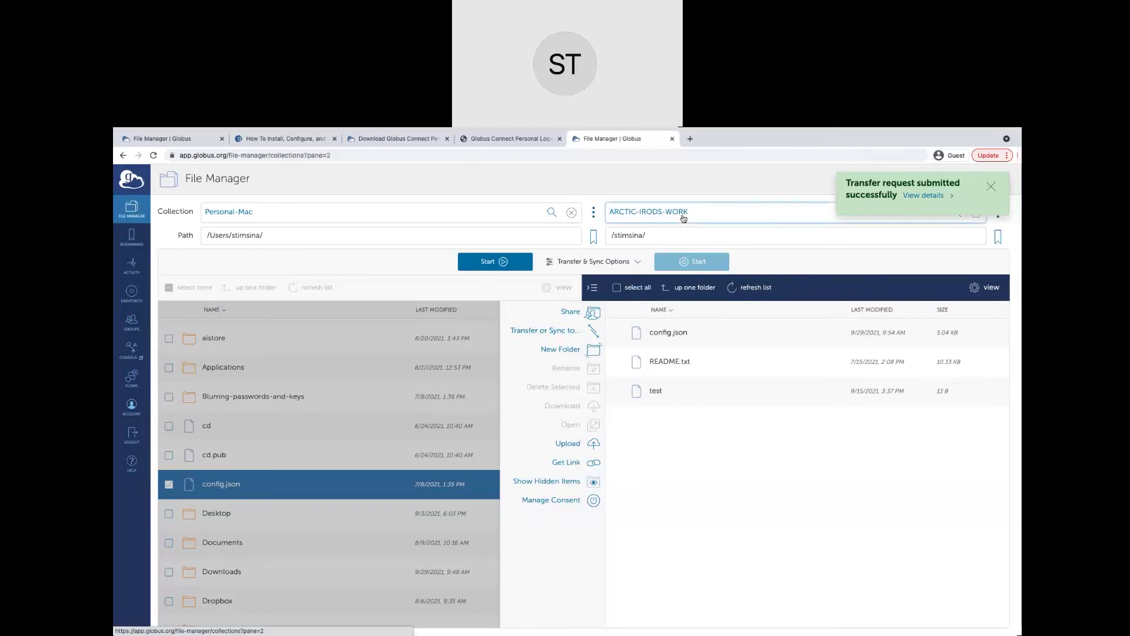
{"action": "left_click", "coordinate": [256, 337]}
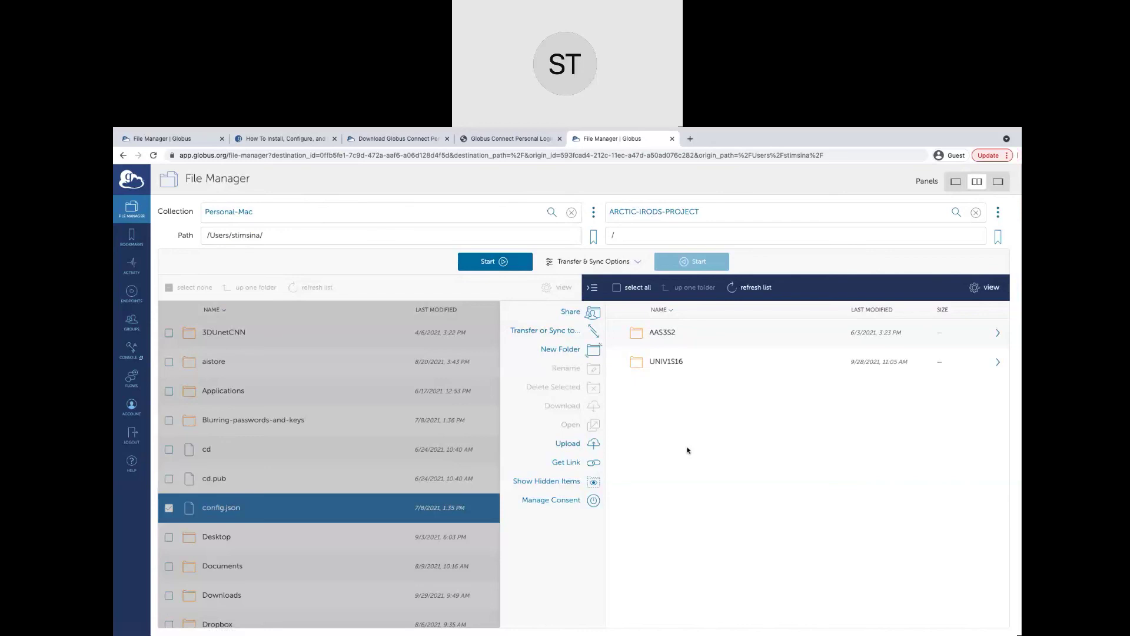
Put ARCTIC-IRODS-WORK's stimsina folder in the left panel and Personal-Mac in the right panel.
{"action": "left_click", "coordinate": [274, 216]}
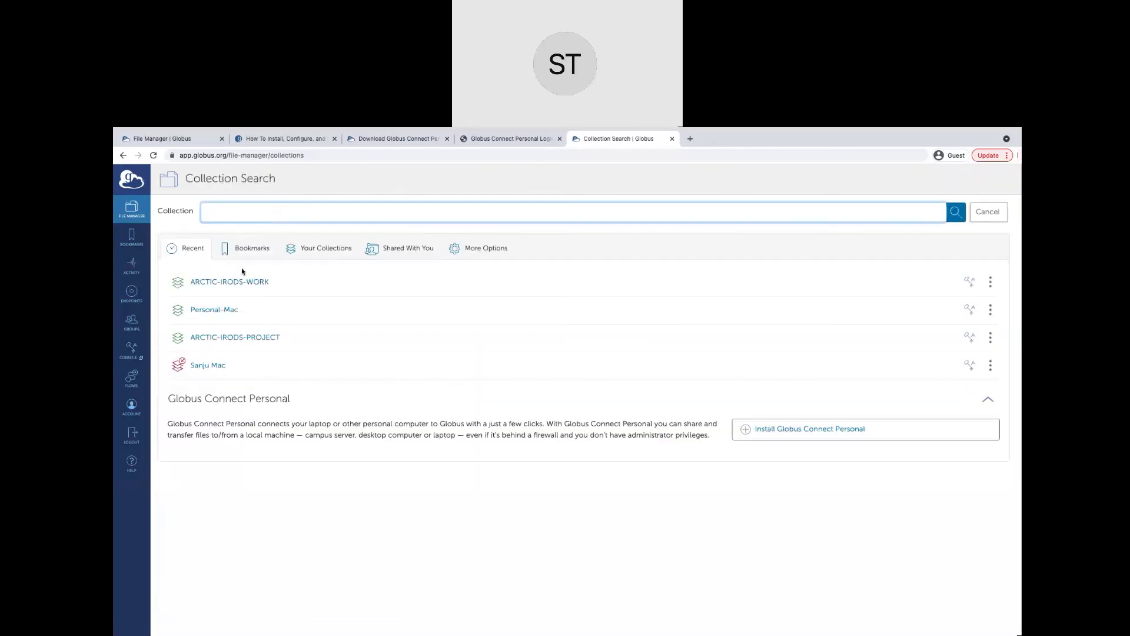
{"action": "left_click", "coordinate": [227, 281]}
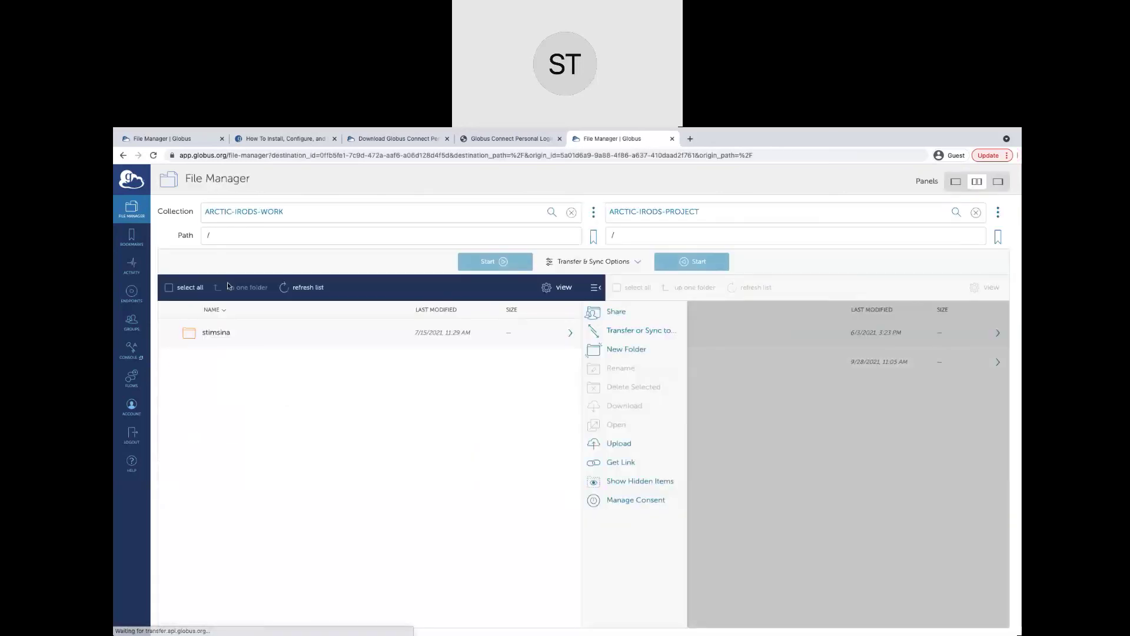
{"action": "double_click", "coordinate": [202, 336]}
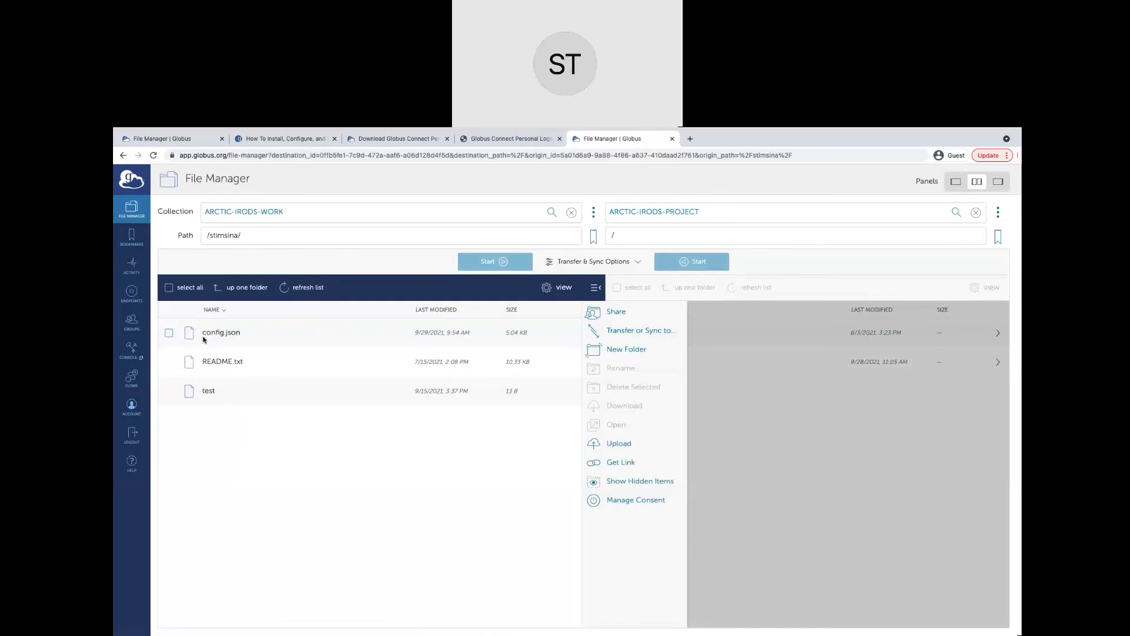
{"action": "left_click", "coordinate": [649, 220]}
{"action": "left_click", "coordinate": [648, 221]}
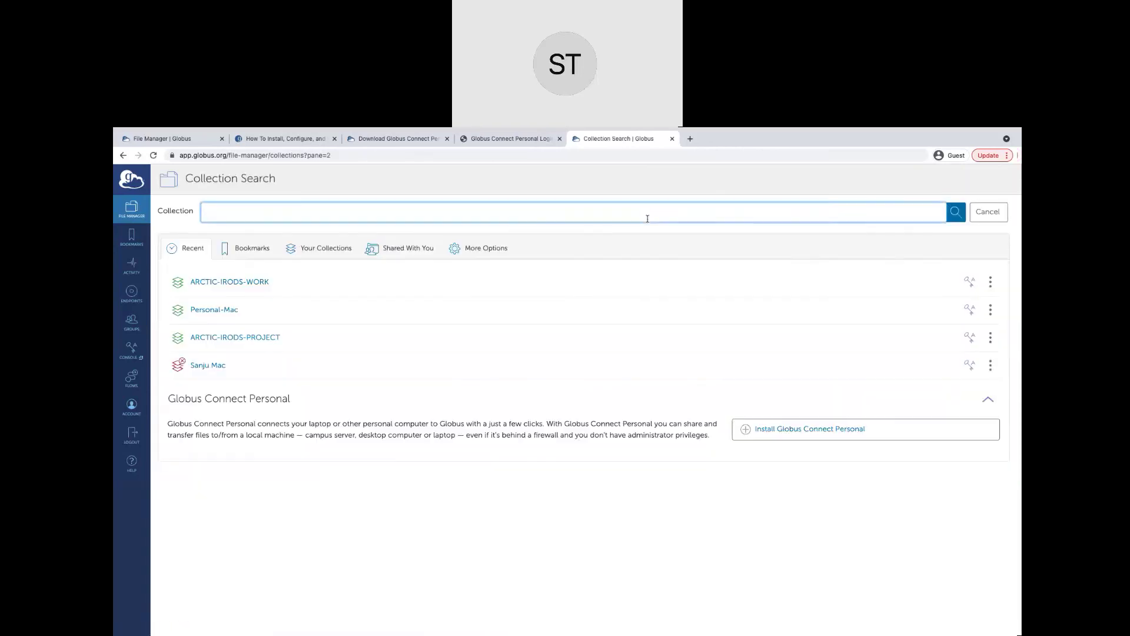
{"action": "left_click", "coordinate": [225, 308]}
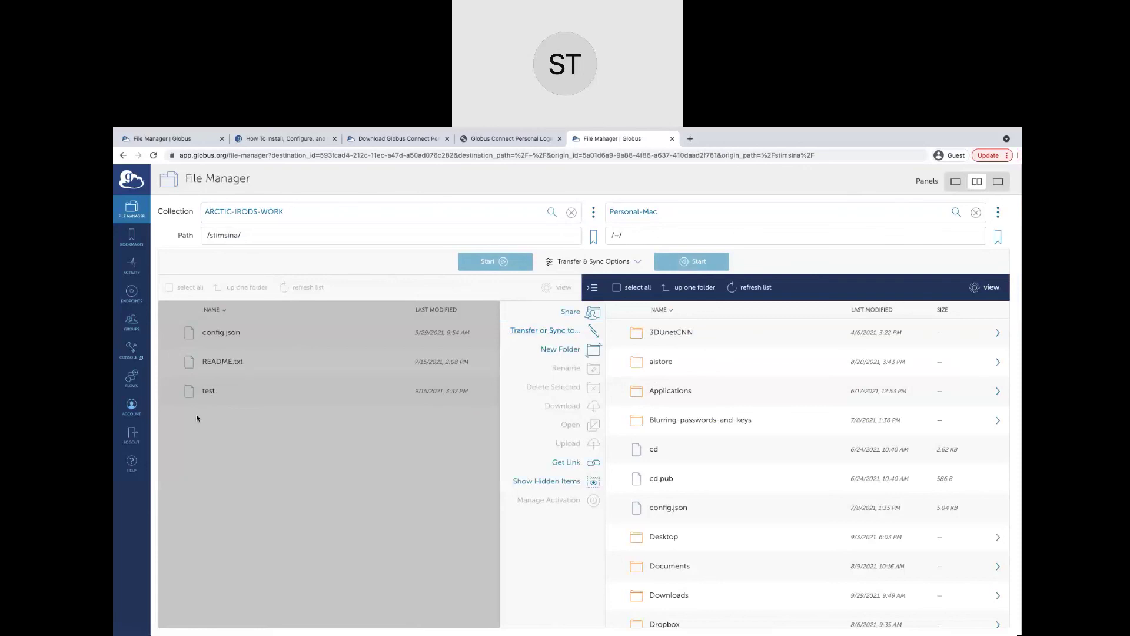
{"action": "left_click", "coordinate": [194, 455]}
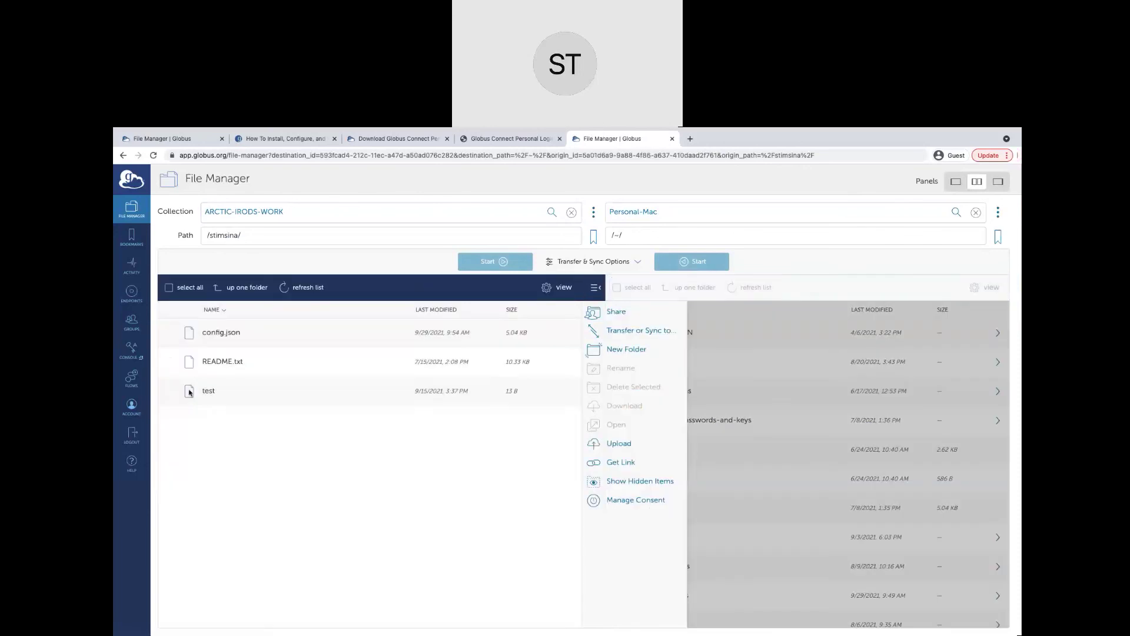
Transfer README.txt from ARCTIC-IRODS-WORK's stimsina folder to Personal-Mac and refresh its listing.
{"action": "left_click", "coordinate": [169, 362]}
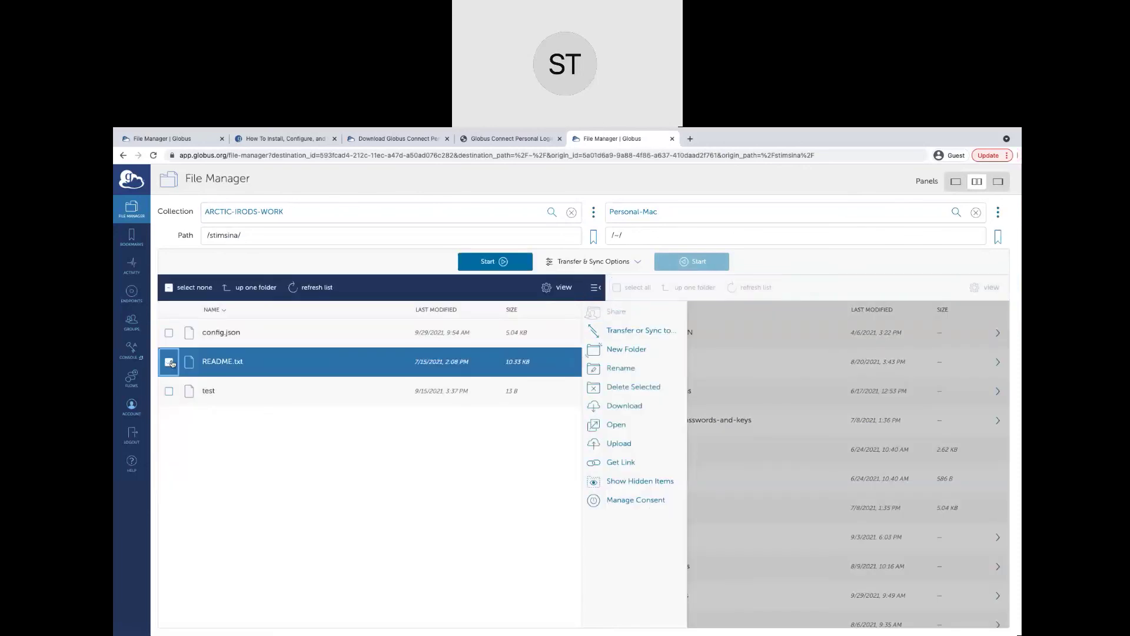
{"action": "left_click", "coordinate": [776, 390]}
{"action": "scroll", "coordinate": [665, 456], "scroll_direction": "down", "scroll_amount": 1}
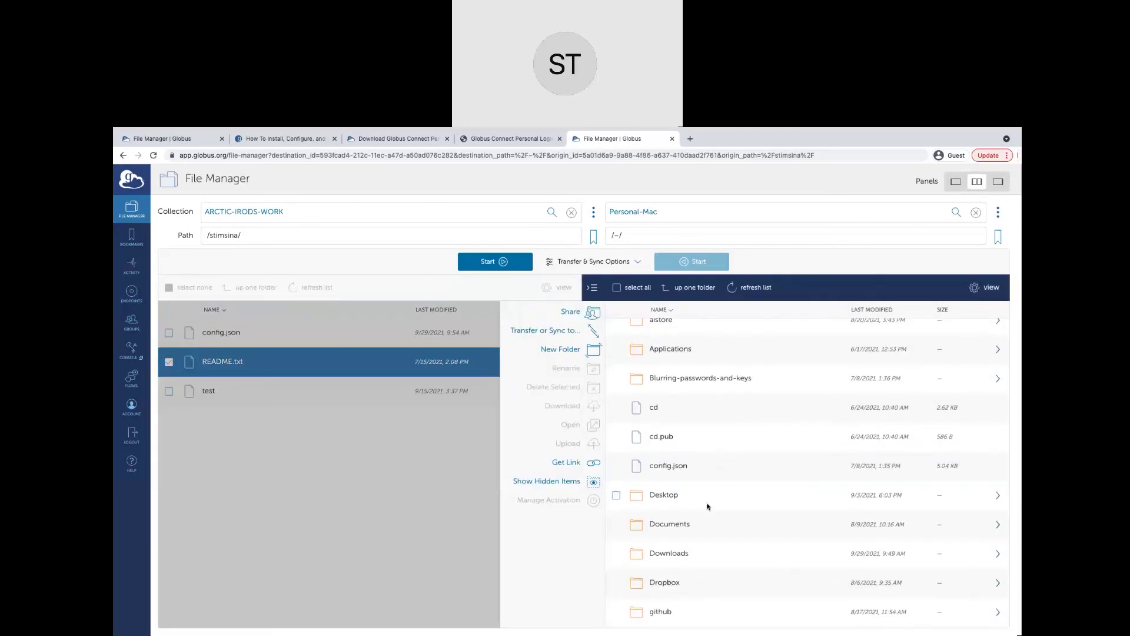
{"action": "scroll", "coordinate": [708, 506], "scroll_direction": "down", "scroll_amount": 1}
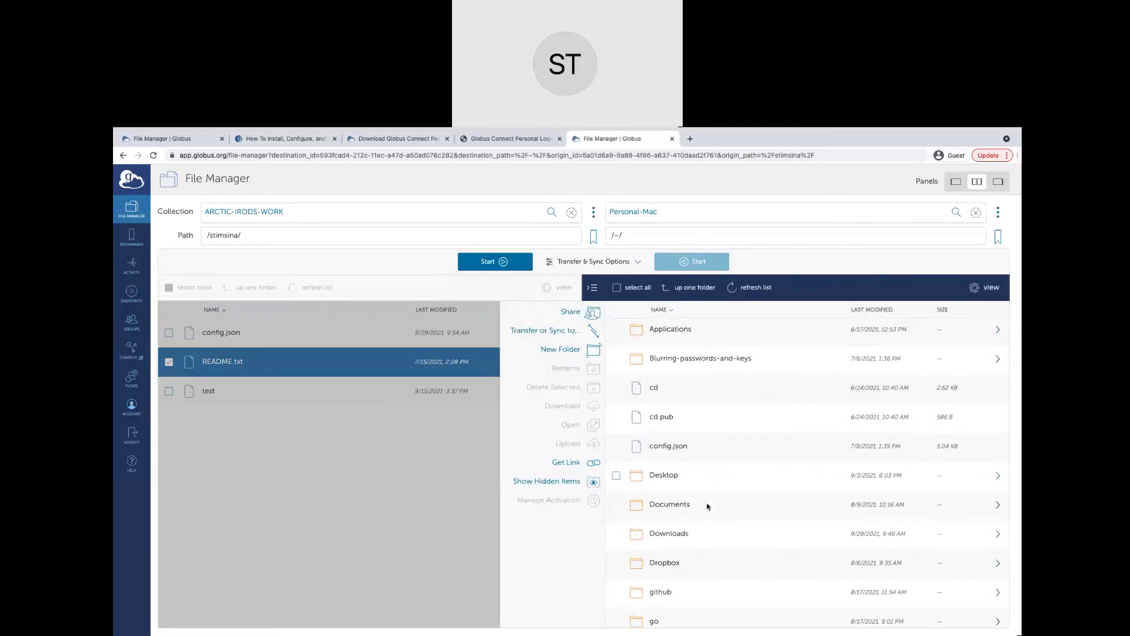
{"action": "scroll", "coordinate": [686, 524], "scroll_direction": "up", "scroll_amount": 2}
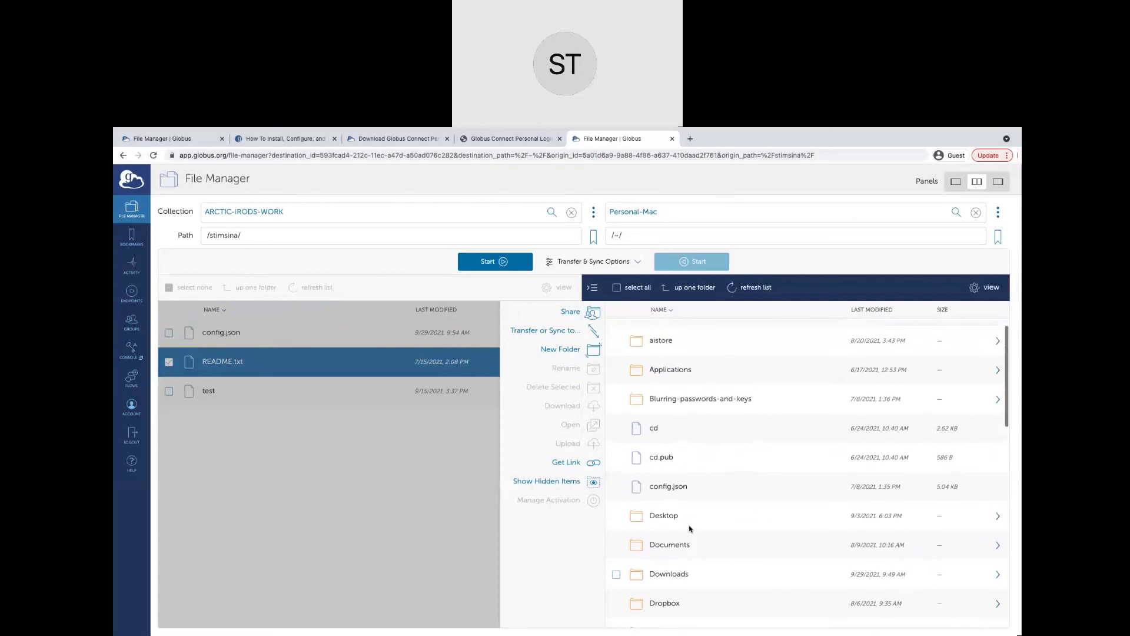
{"action": "left_click", "coordinate": [487, 266]}
{"action": "scroll", "coordinate": [711, 457], "scroll_direction": "down", "scroll_amount": 4}
{"action": "scroll", "coordinate": [711, 456], "scroll_direction": "down", "scroll_amount": 10}
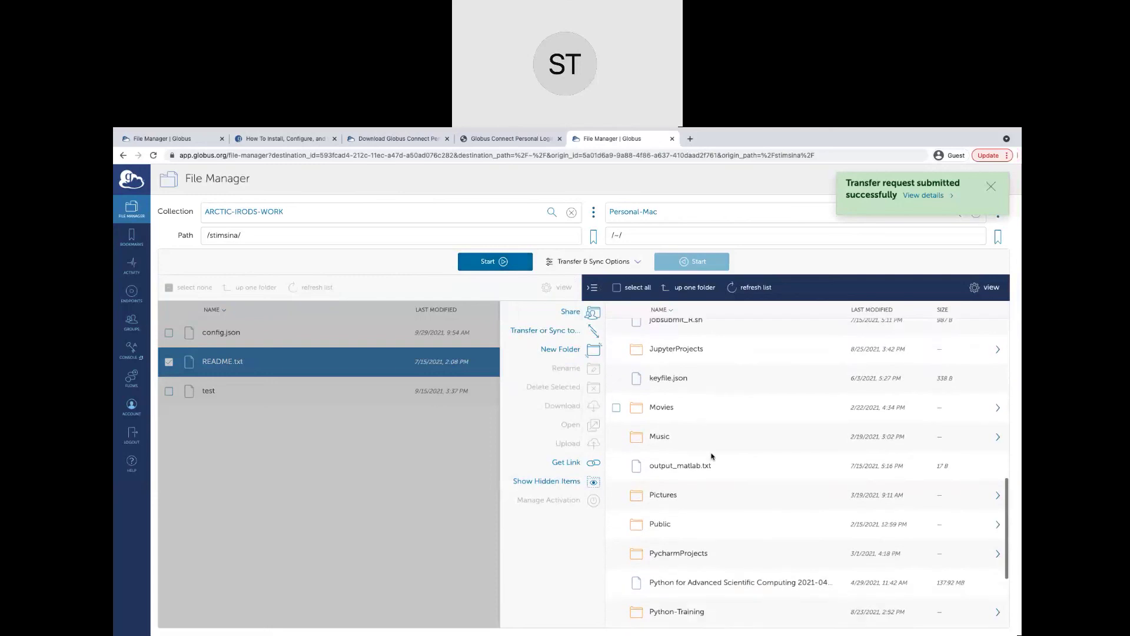
{"action": "left_click", "coordinate": [754, 287]}
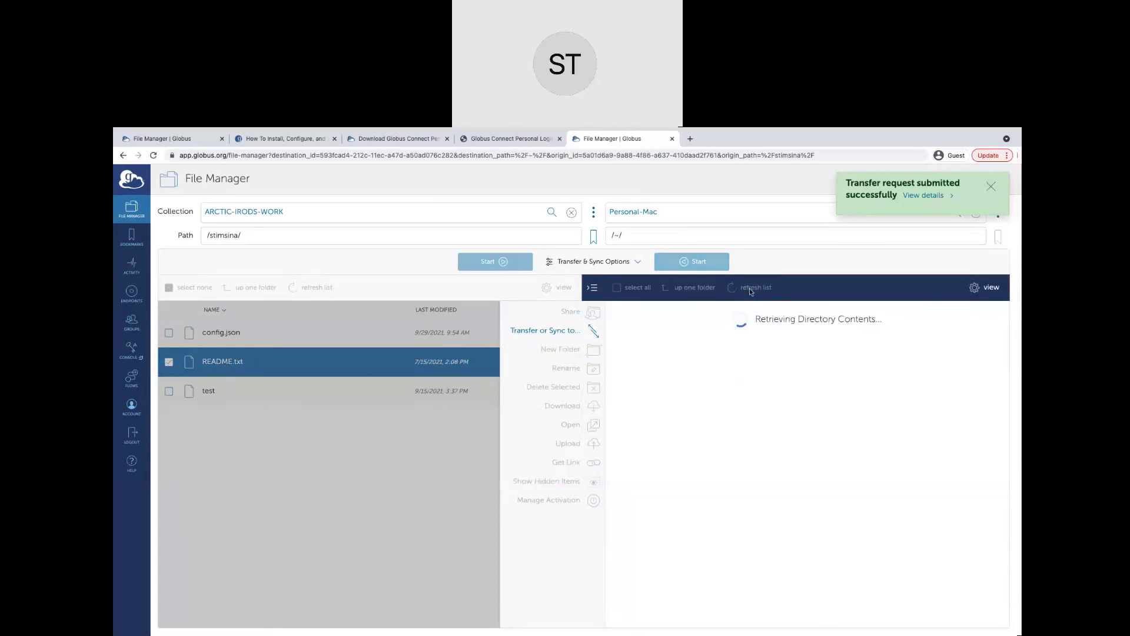
{"action": "scroll", "coordinate": [704, 467], "scroll_direction": "down", "scroll_amount": 10}
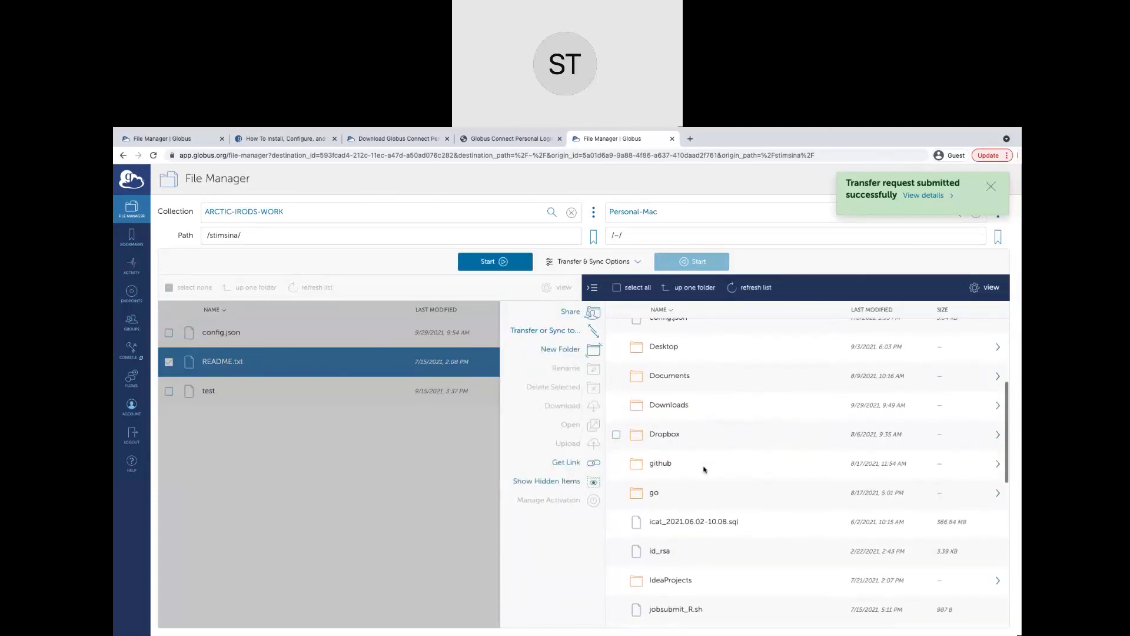
{"action": "scroll", "coordinate": [704, 467], "scroll_direction": "down", "scroll_amount": 10}
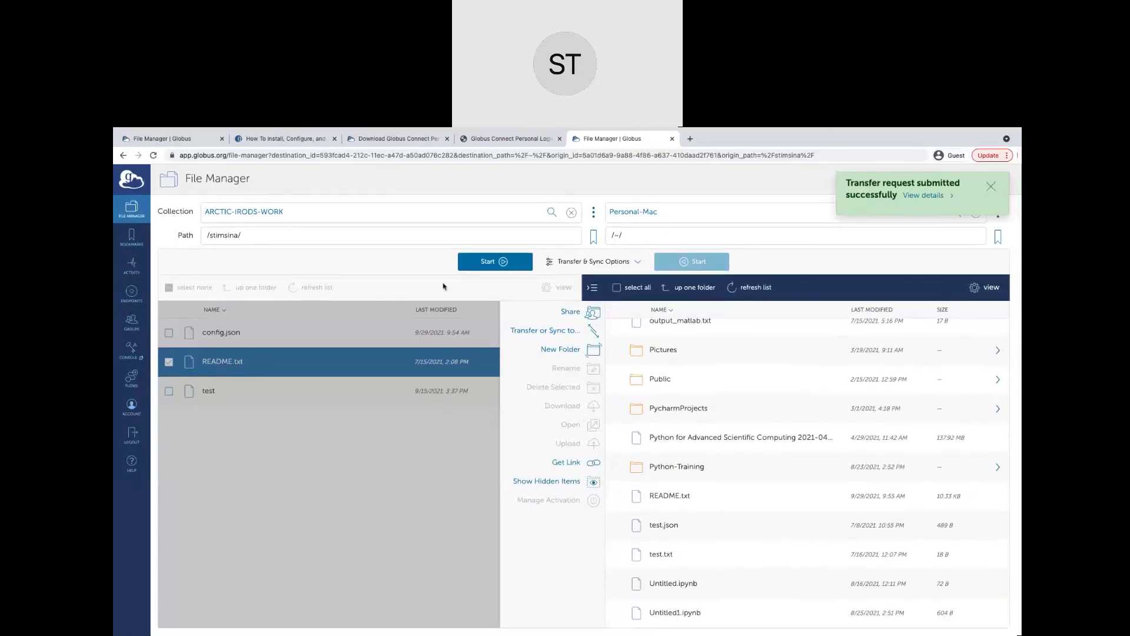
{"action": "scroll", "coordinate": [689, 442], "scroll_direction": "up", "scroll_amount": 20}
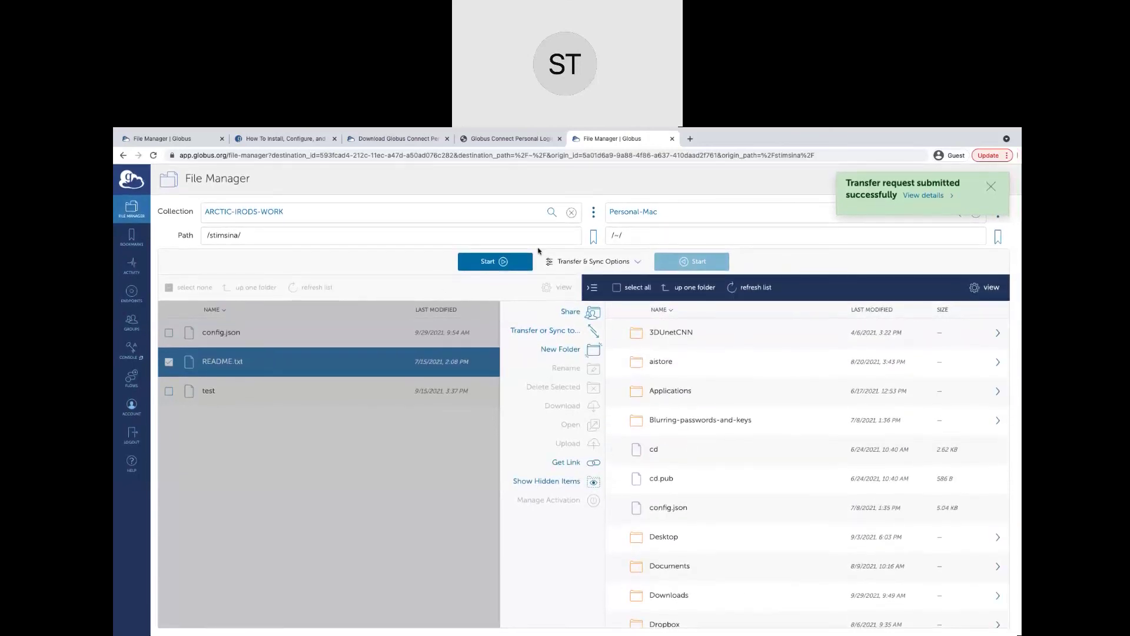